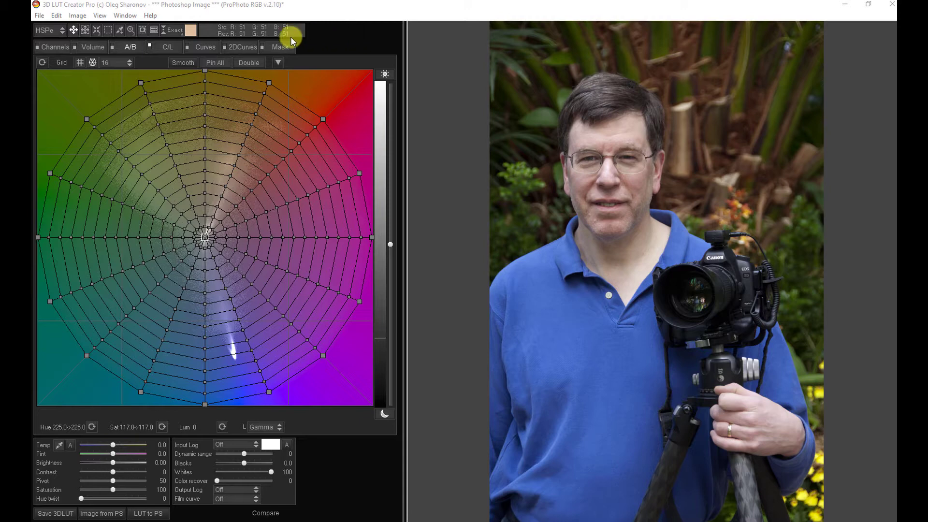
# Compare the A/B hue wheel with the C/L colour-versus-lightness grids, then arm the Axis angle eyedropper
pyautogui.click(166, 47)
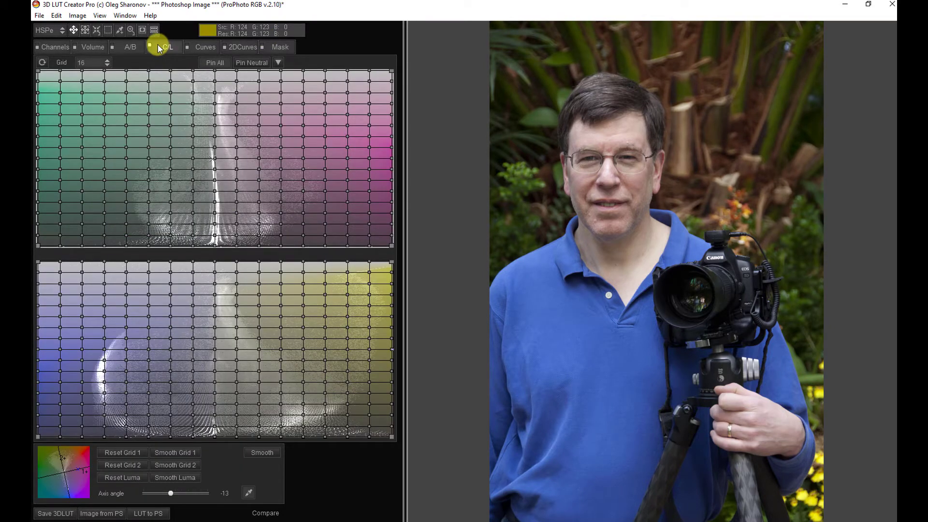
pyautogui.click(130, 47)
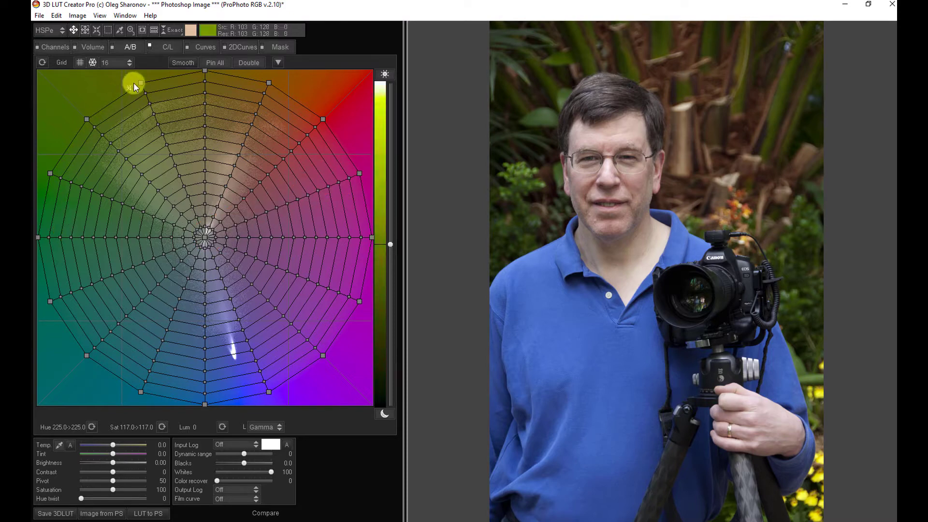
pyautogui.click(167, 48)
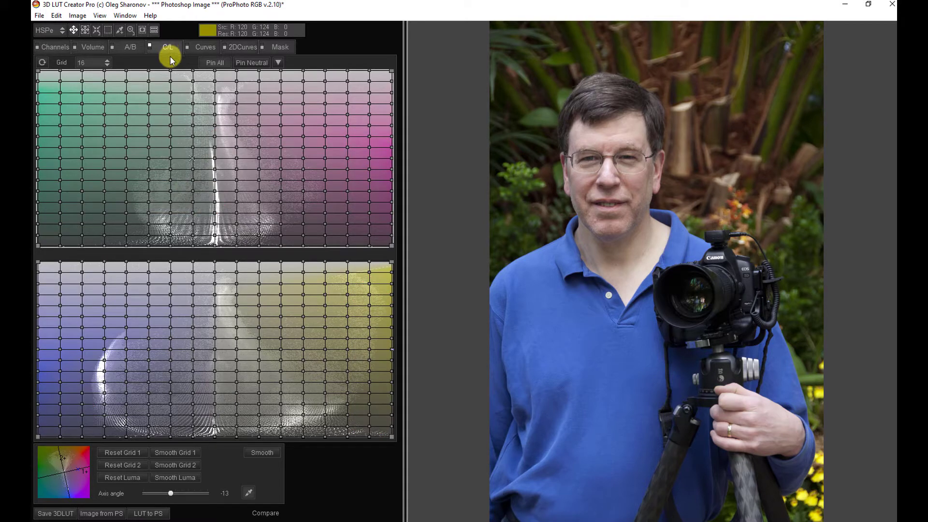
pyautogui.click(248, 492)
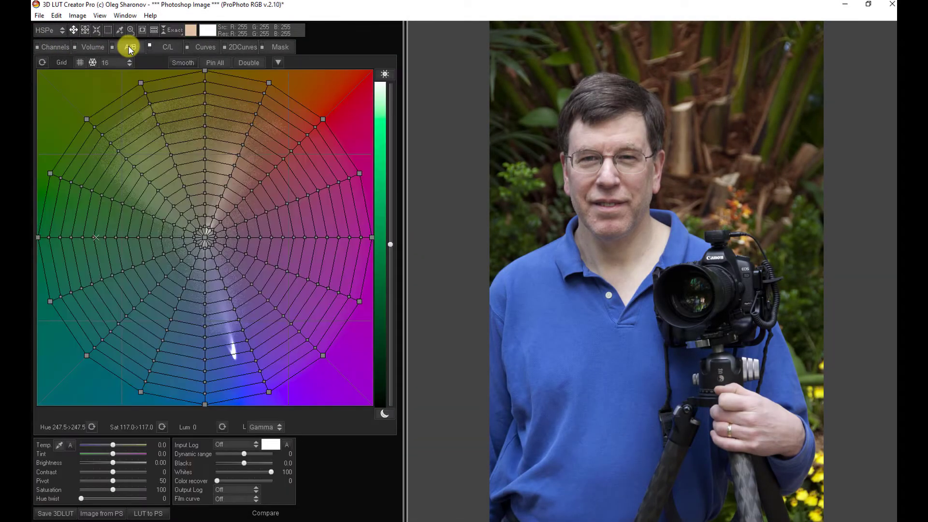
# Drag the blue point on the A/B wheel toward green to recolour the shirt, then show the C/L grids
pyautogui.moveTo(247, 319); pyautogui.dragTo(145, 153)
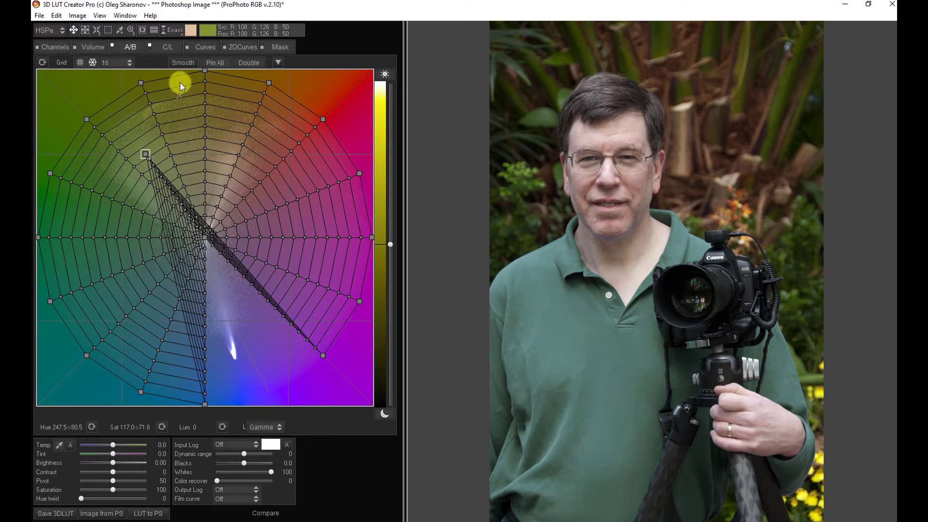
pyautogui.click(167, 46)
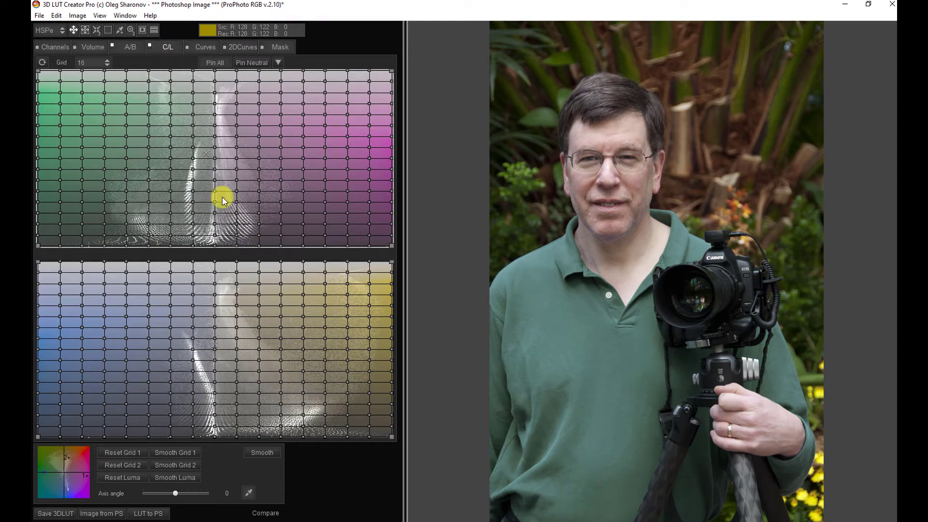
# Sample the green shirt with the Axis angle eyedropper, setting the axis angle to 51
pyautogui.click(247, 491)
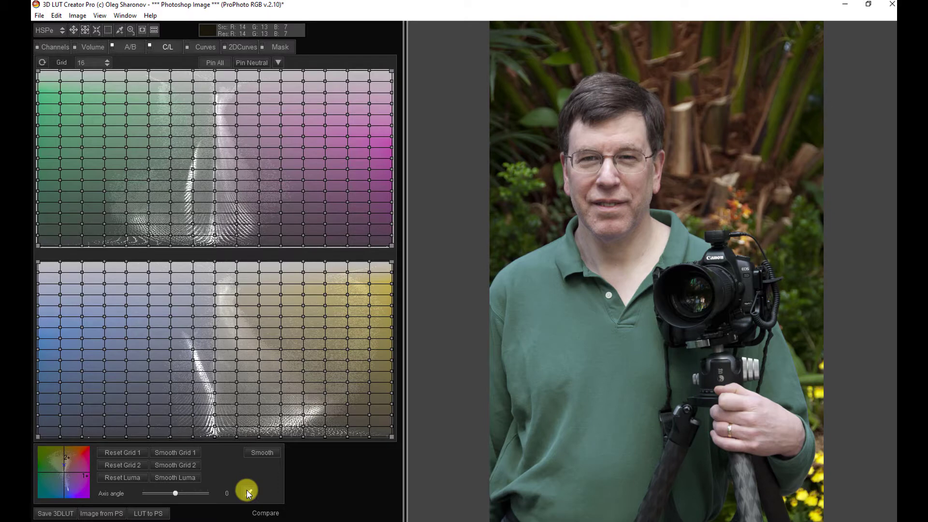
pyautogui.click(588, 343)
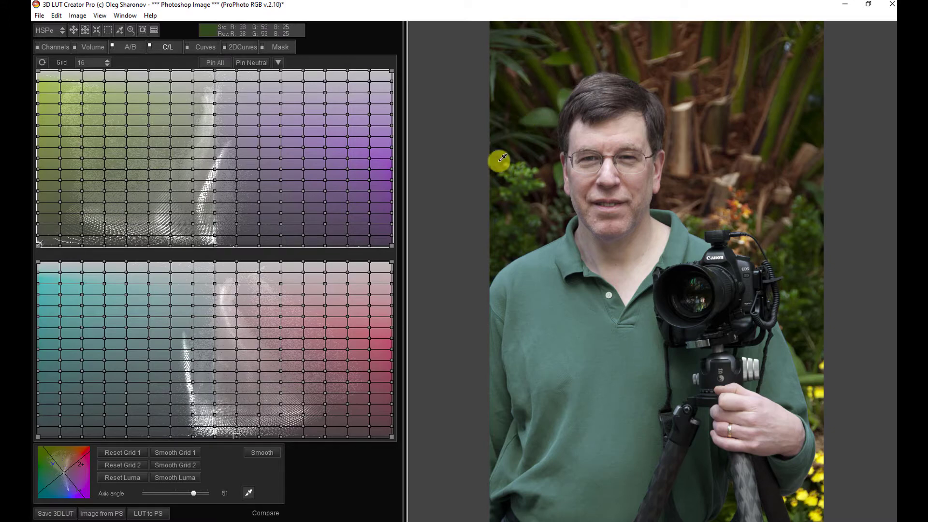
pyautogui.click(246, 493)
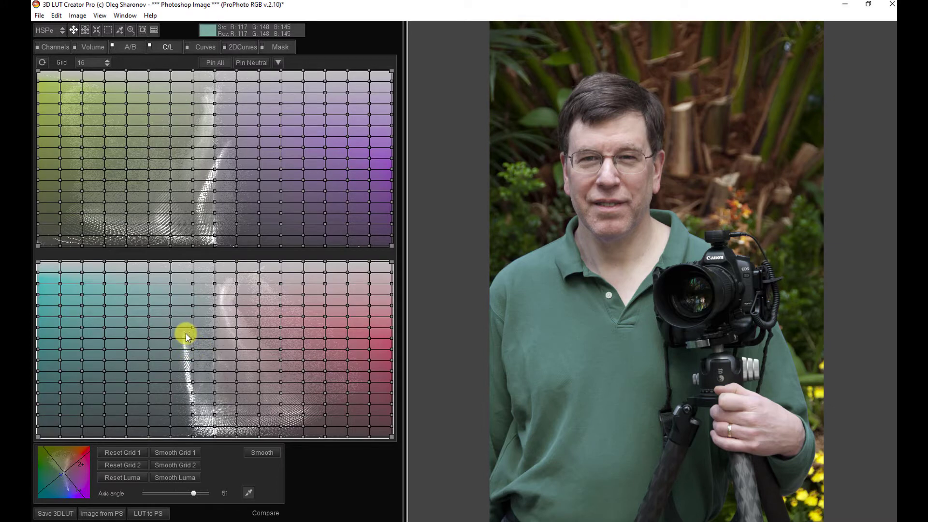
# Select a column of lower-grid points, nudge it four steps left toward cyan, then drag a node back right
pyautogui.moveTo(186, 333); pyautogui.dragTo(199, 416)
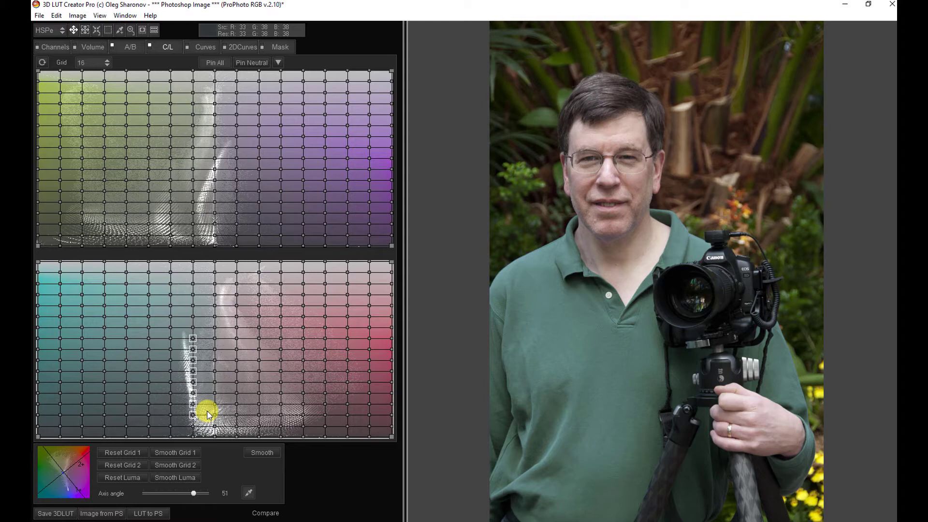
pyautogui.press('Left')
pyautogui.press('Left')
pyautogui.press('Left')
pyautogui.press('Left')
pyautogui.press('Left')
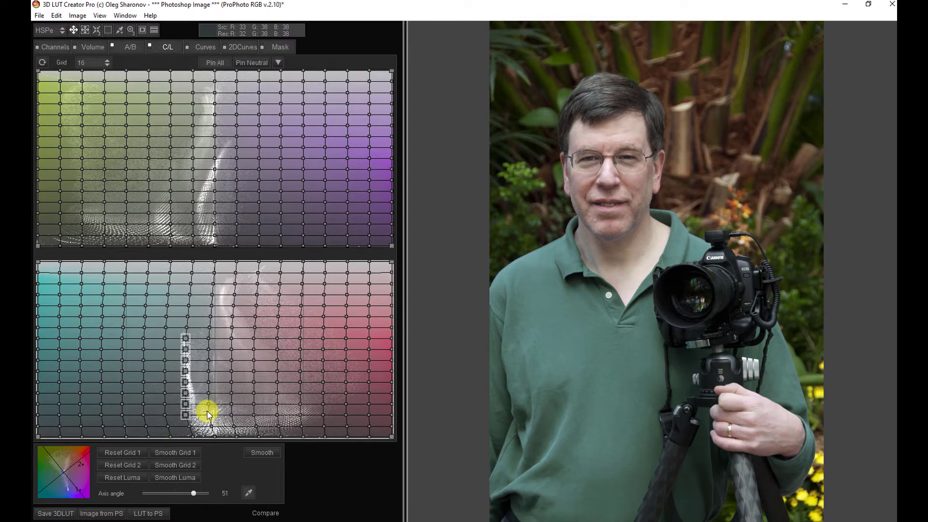
pyautogui.press('Left')
pyautogui.press('Left')
pyautogui.press('Left')
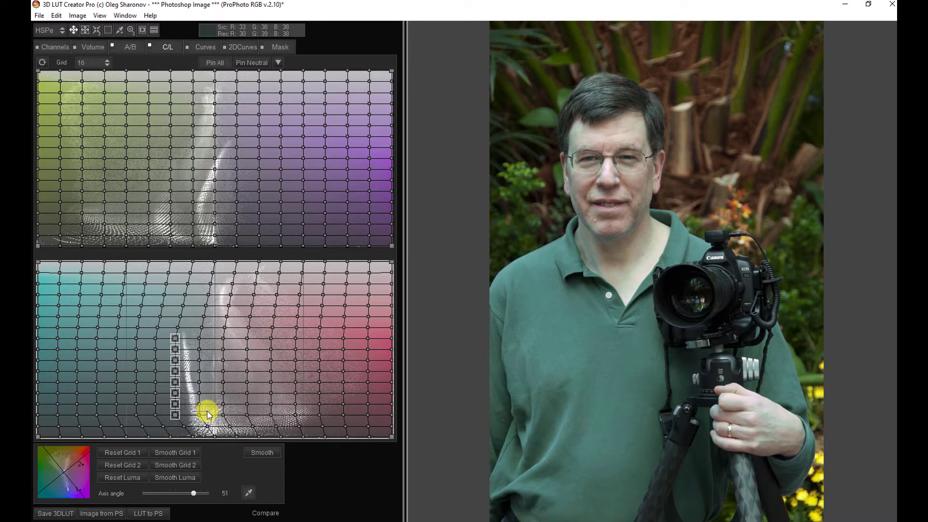
pyautogui.press('Left')
pyautogui.press('Left')
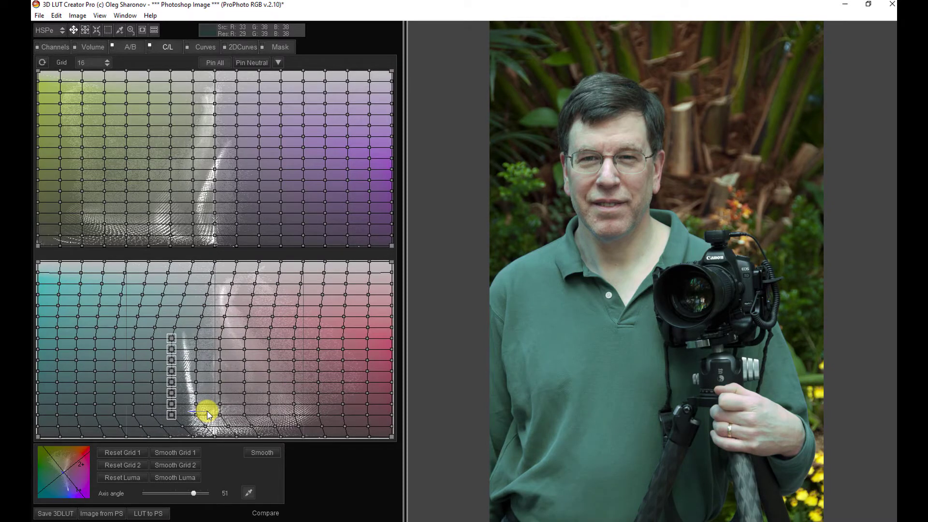
pyautogui.press('Left')
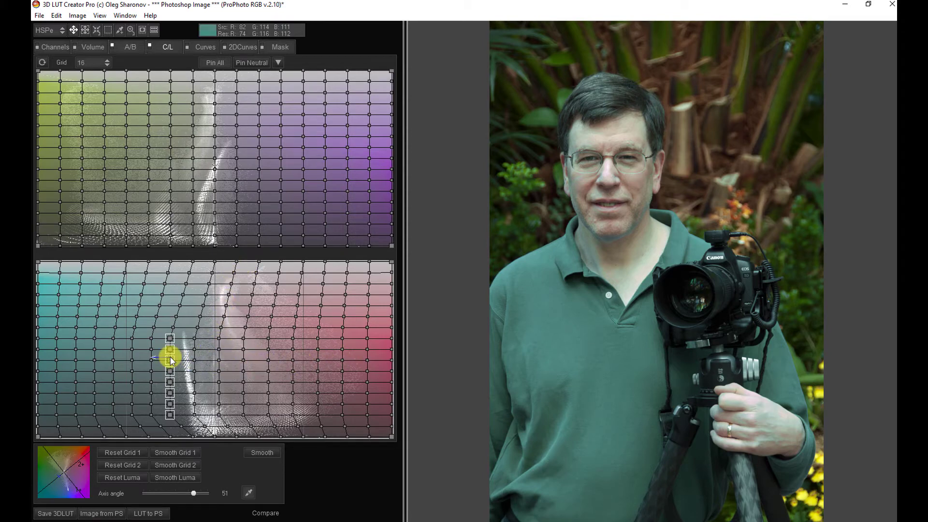
pyautogui.moveTo(170, 357); pyautogui.dragTo(196, 368)
# Reset Grid 2 to undo the warp and pin the neutral grey axis on both grids
pyautogui.click(43, 62)
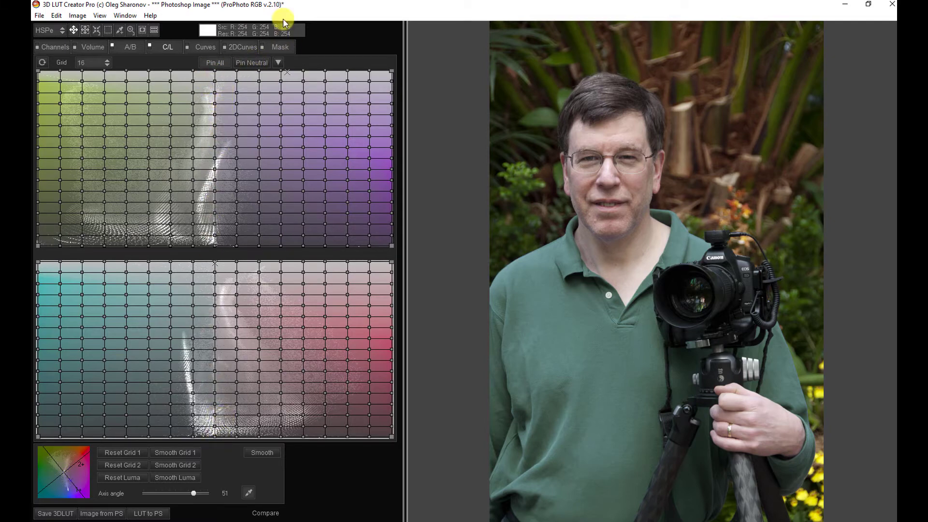
pyautogui.click(252, 63)
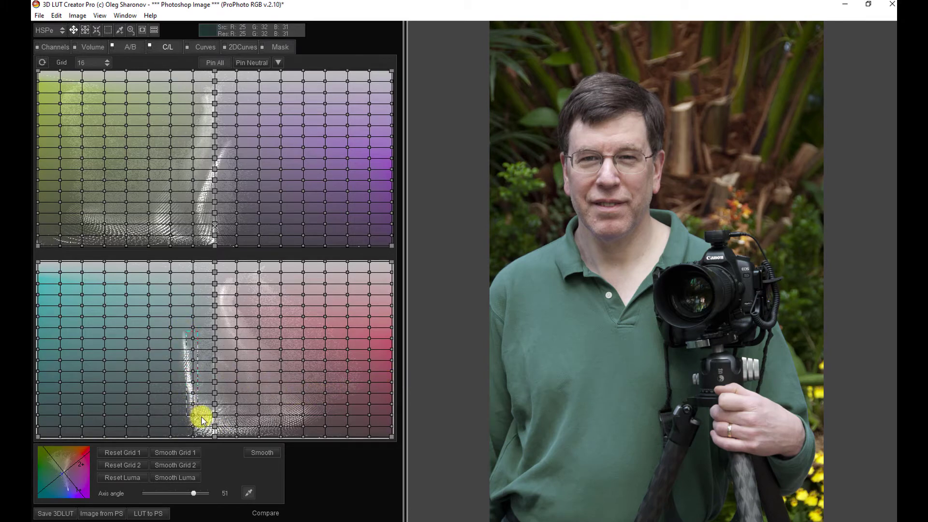
# Select the shirt-colour column in the lower grid, shift it slightly toward cyan, raise it, then lower it
pyautogui.moveTo(199, 416); pyautogui.dragTo(199, 413)
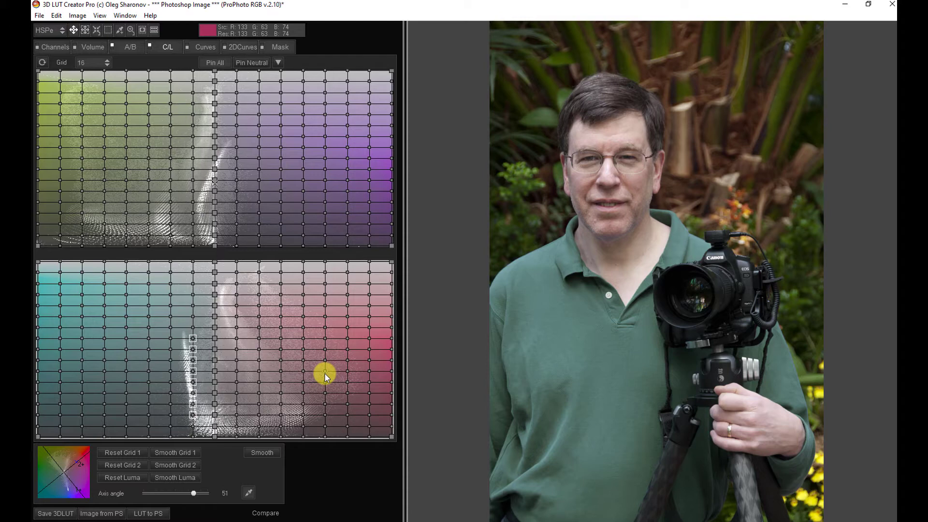
pyautogui.press('Left')
pyautogui.press('Left')
pyautogui.press('Left')
pyautogui.press('Left')
pyautogui.press('Left')
pyautogui.press('Left')
pyautogui.press('Left')
pyautogui.press('Left')
pyautogui.press('Left')
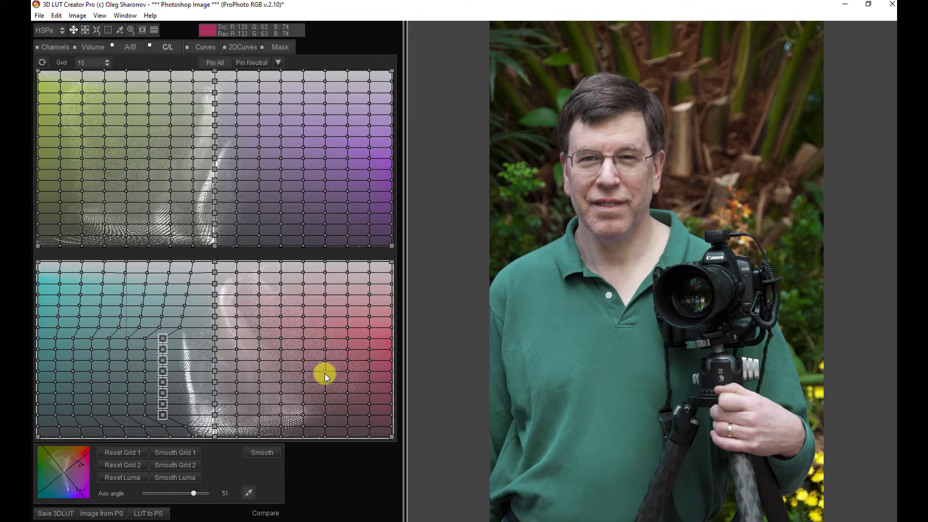
pyautogui.press('Right')
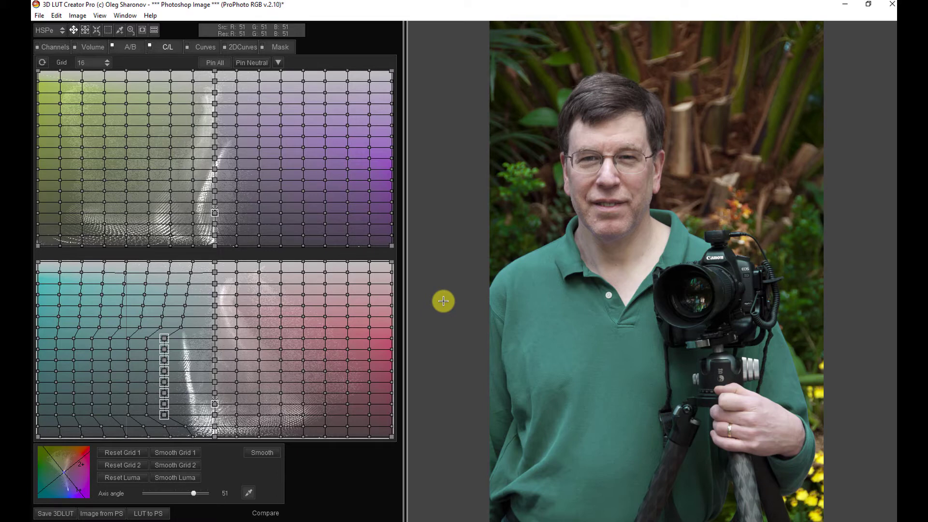
pyautogui.press('Up')
pyautogui.press('Up')
pyautogui.press('Up')
pyautogui.press('Up')
pyautogui.press('Up')
pyautogui.press('Up')
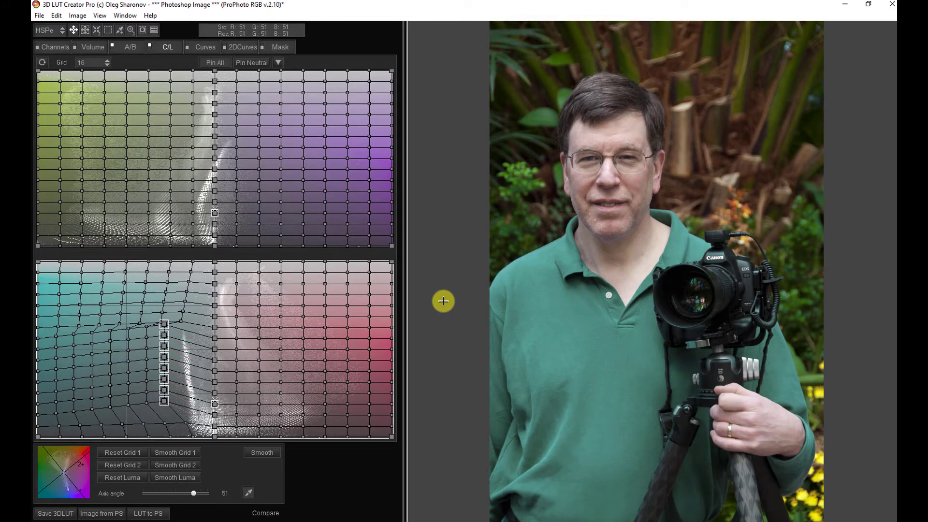
pyautogui.press('Up')
pyautogui.press('Up')
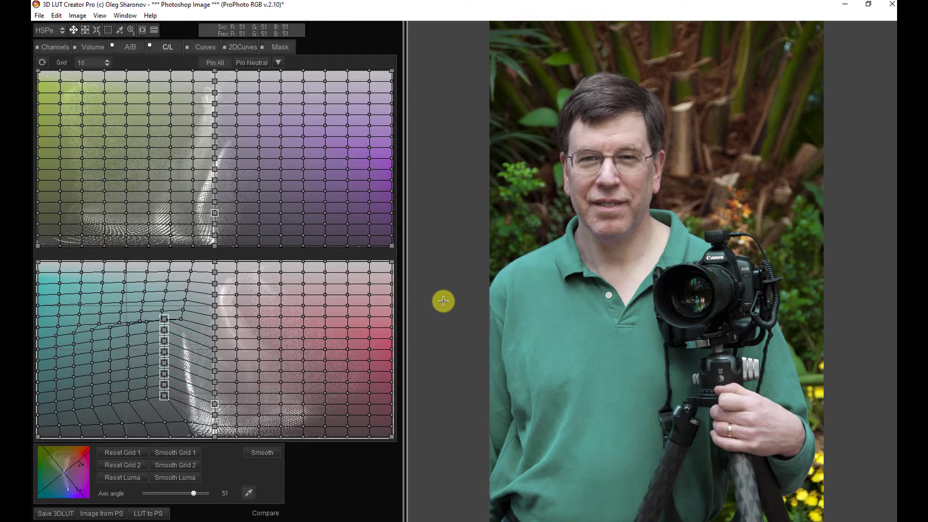
pyautogui.press('Down')
pyautogui.press('Down')
pyautogui.press('Down')
pyautogui.press('Down')
pyautogui.press('Down')
pyautogui.press('Down')
pyautogui.press('Down')
pyautogui.press('Down')
pyautogui.press('Down')
pyautogui.press('Down')
pyautogui.press('Down')
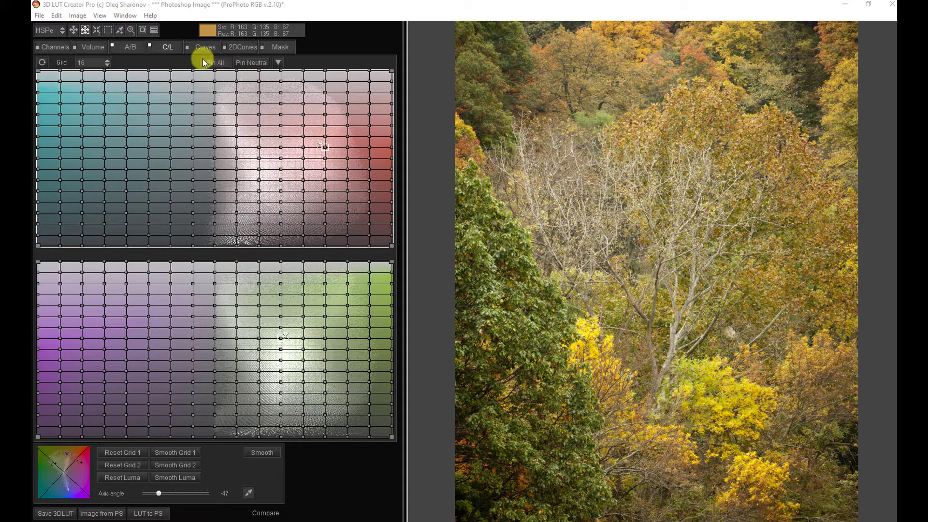
# Sample the yellow leaves with the axis eyedropper, changing Axis angle from -47 to -12
pyautogui.click(215, 65)
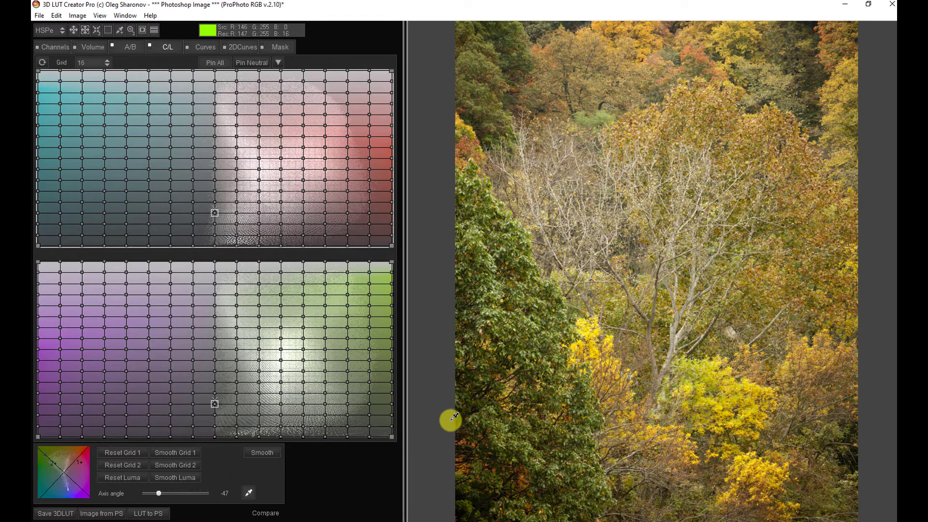
pyautogui.click(589, 331)
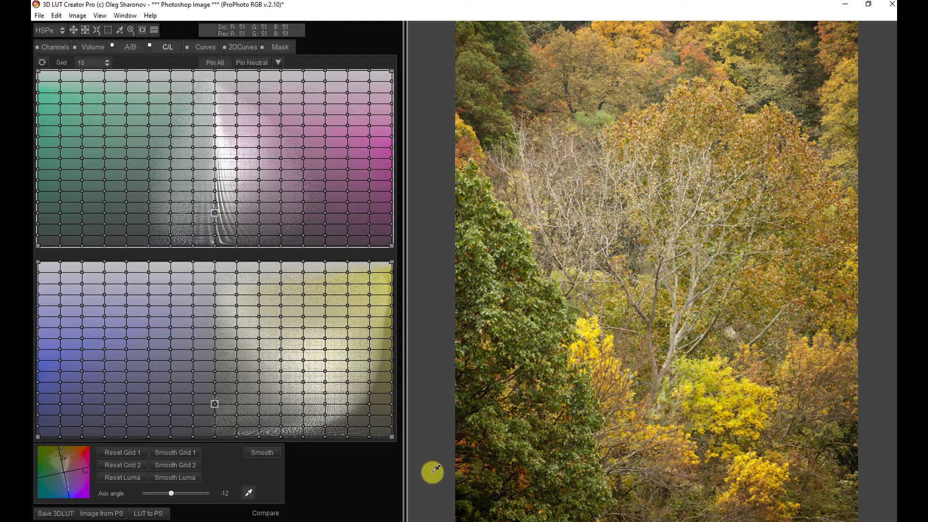
pyautogui.click(249, 492)
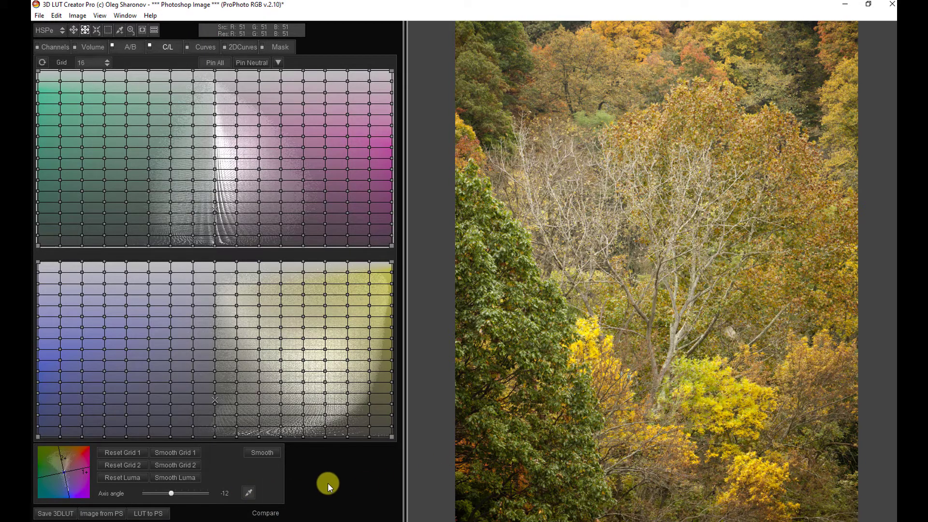
# Pin all grid points, test-move a single point and a three-point upper-grid column, then reset them
pyautogui.click(214, 62)
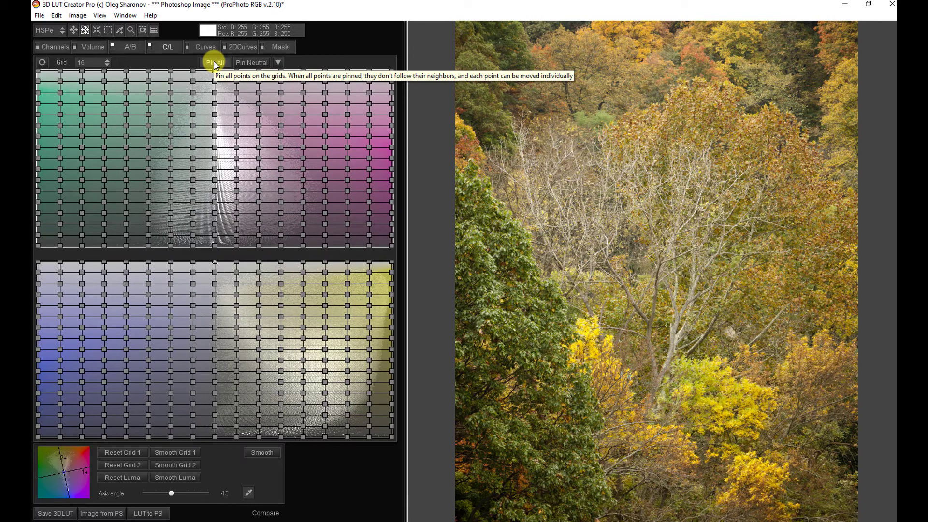
pyautogui.click(213, 61)
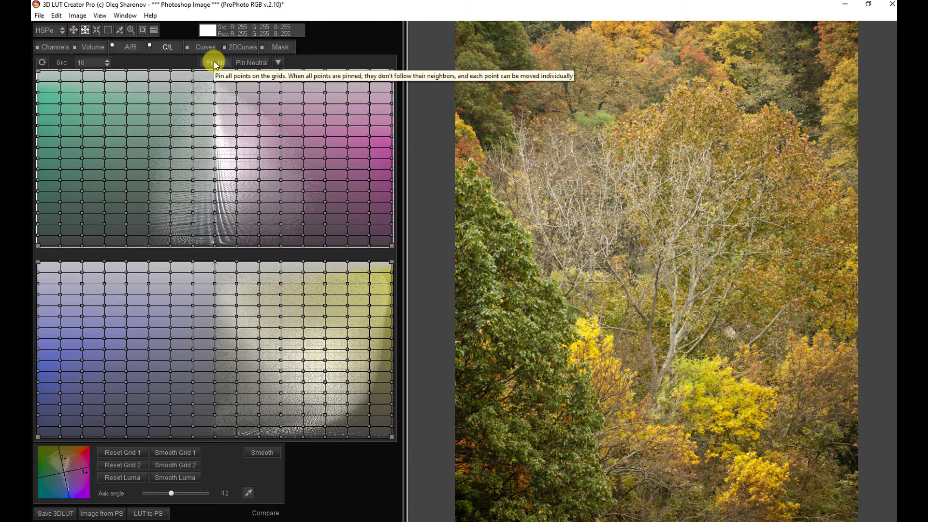
pyautogui.click(213, 62)
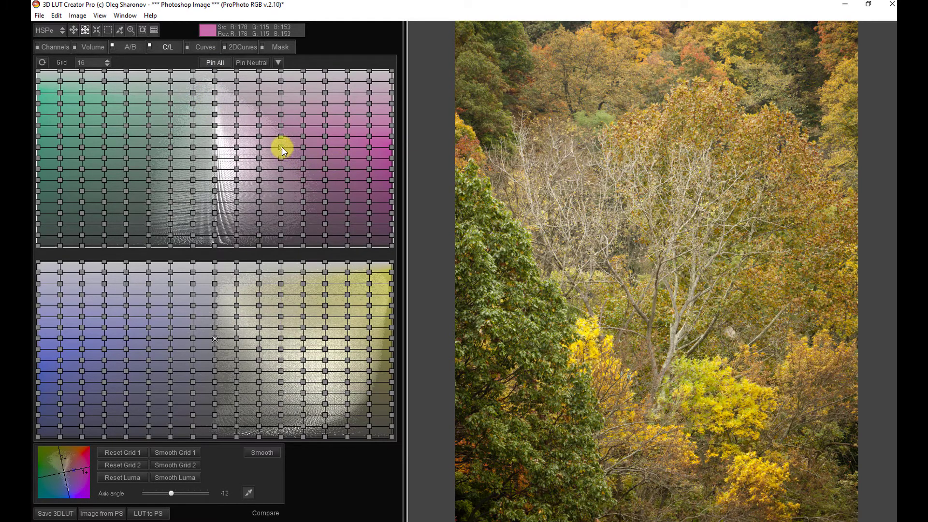
pyautogui.moveTo(284, 146)
pyautogui.mouseDown()
pyautogui.moveTo(296, 145)
pyautogui.moveTo(265, 147)
pyautogui.moveTo(284, 147)
pyautogui.mouseUp()
pyautogui.moveTo(293, 121); pyautogui.dragTo(275, 155)
pyautogui.moveTo(292, 135)
pyautogui.mouseDown()
pyautogui.moveTo(266, 134)
pyautogui.moveTo(287, 135)
pyautogui.mouseUp()
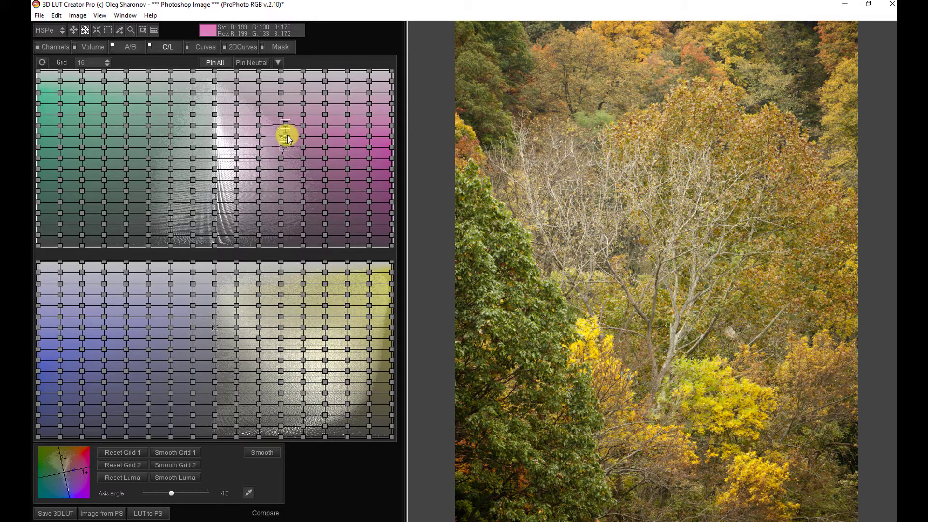
pyautogui.click(42, 63)
pyautogui.moveTo(334, 282); pyautogui.dragTo(380, 327)
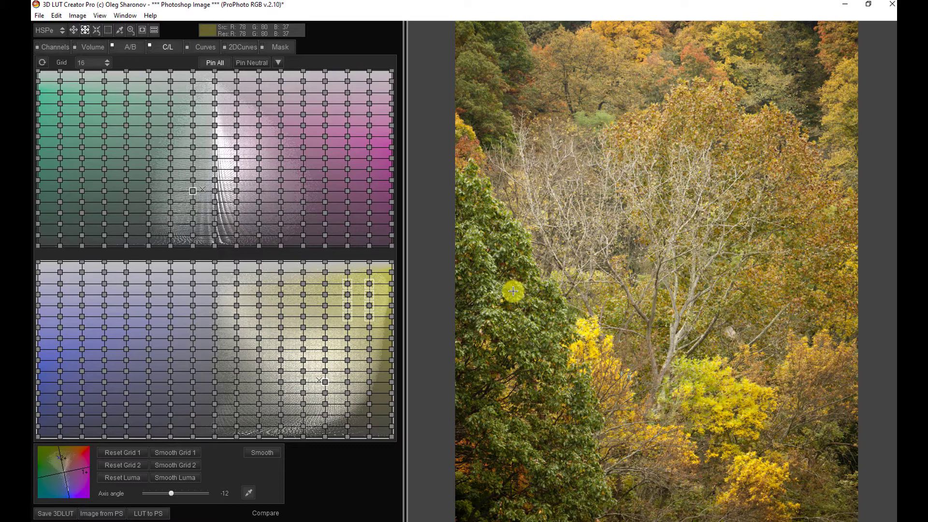
pyautogui.press('Down')
pyautogui.press('Down')
pyautogui.press('Down')
pyautogui.press('Down')
pyautogui.press('Down')
pyautogui.press('Down')
pyautogui.press('Down')
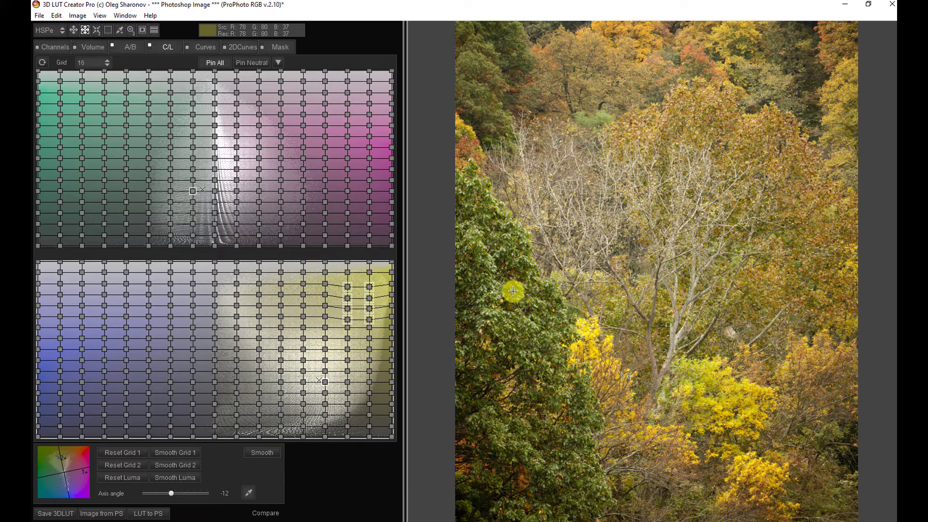
pyautogui.press('Down')
pyautogui.press('Down')
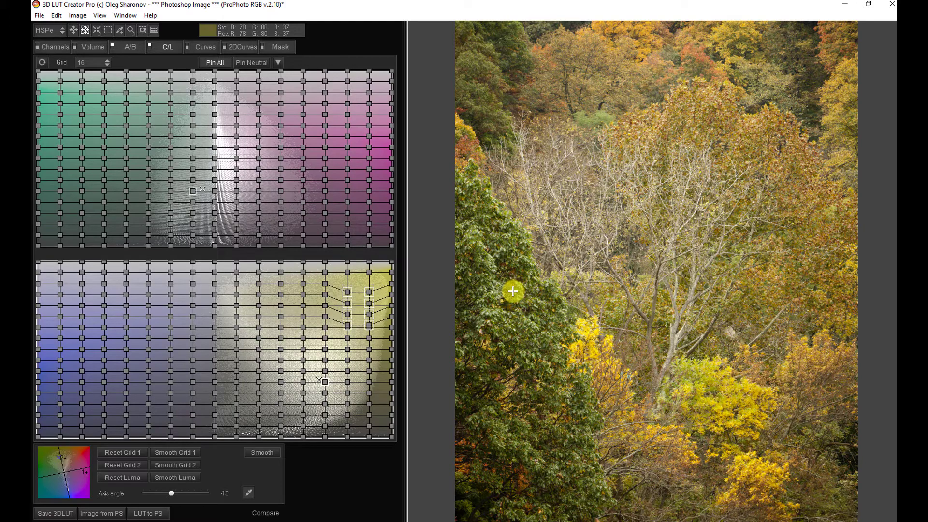
pyautogui.press('Down')
pyautogui.press('Down')
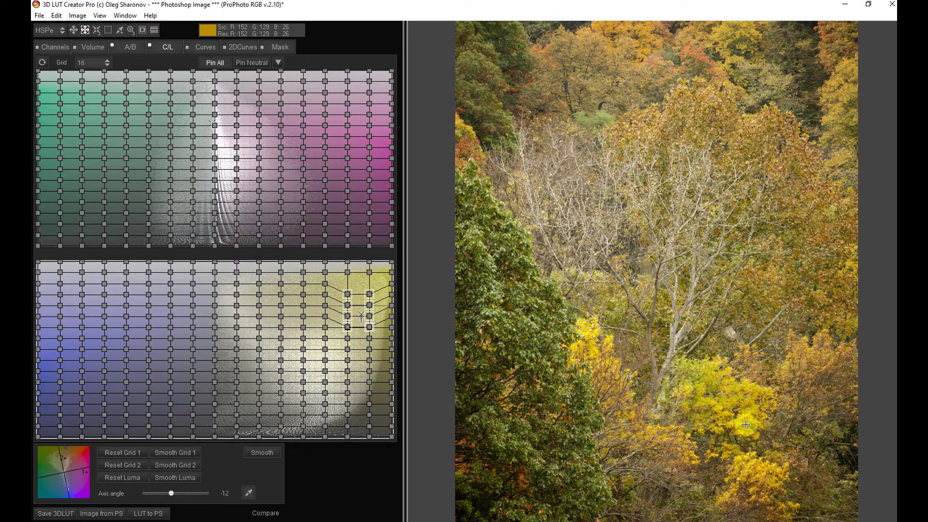
pyautogui.click(297, 225)
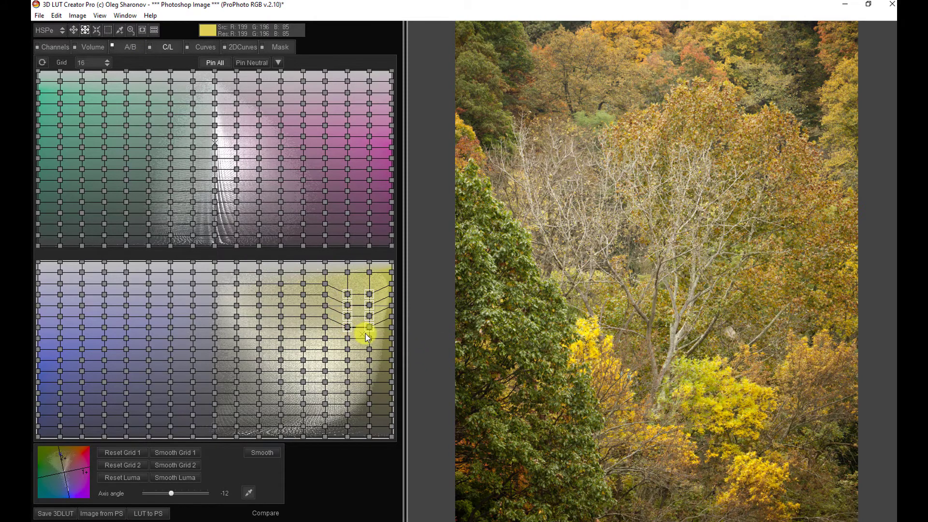
pyautogui.moveTo(366, 333); pyautogui.dragTo(380, 294)
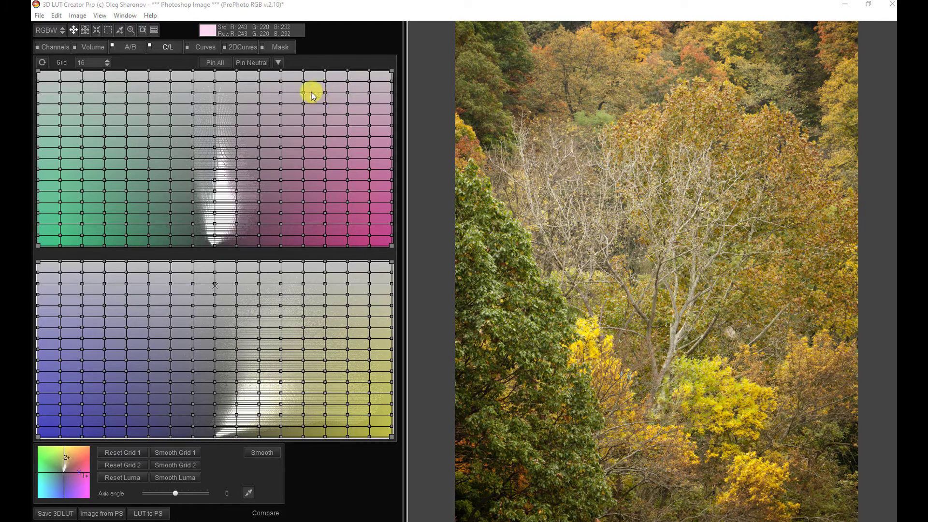
# Pin the central vertical axis points in both colour grids with Pin Neutral
pyautogui.click(249, 63)
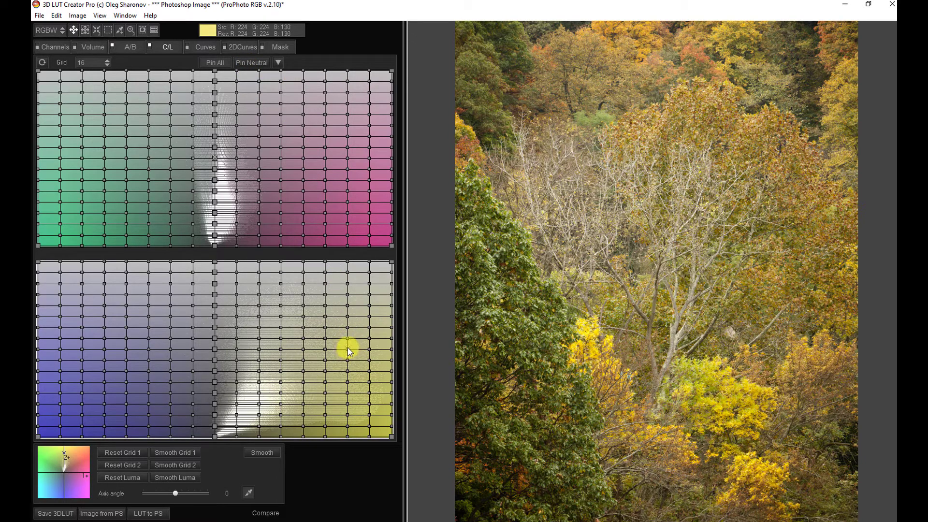
# Select ten nodes in the lower grid's yellow area and drag them down to darken the leaves
pyautogui.moveTo(347, 347)
pyautogui.mouseDown()
pyautogui.moveTo(349, 439)
pyautogui.moveTo(347, 349)
pyautogui.mouseUp()
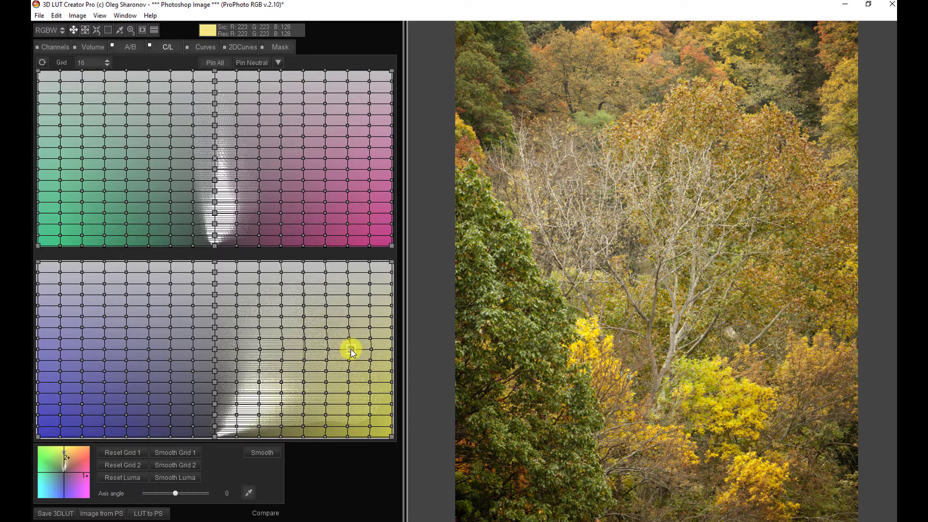
pyautogui.moveTo(347, 349); pyautogui.dragTo(346, 349)
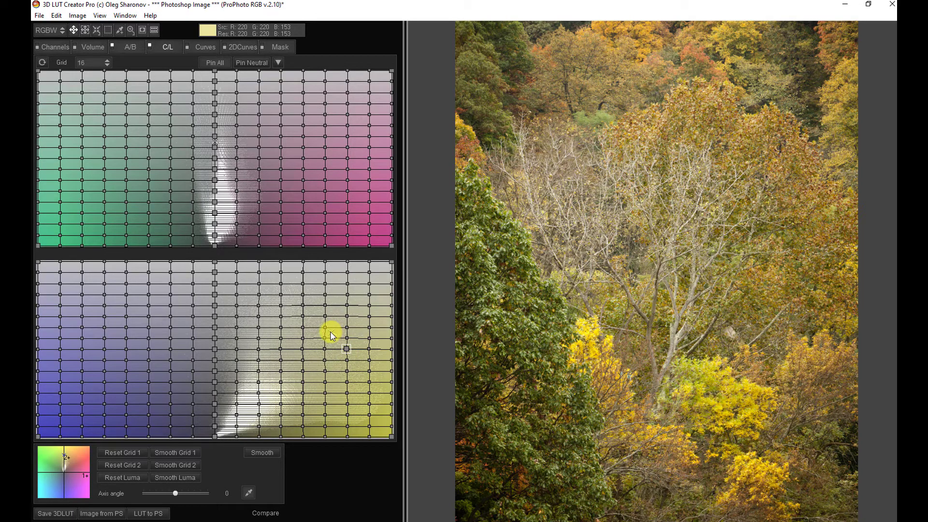
pyautogui.moveTo(334, 334); pyautogui.dragTo(379, 387)
pyautogui.moveTo(339, 343); pyautogui.dragTo(380, 404)
pyautogui.moveTo(369, 358)
pyautogui.mouseDown()
pyautogui.moveTo(366, 374)
pyautogui.moveTo(340, 364)
pyautogui.moveTo(367, 364)
pyautogui.moveTo(368, 349)
pyautogui.moveTo(376, 356)
pyautogui.moveTo(362, 365)
pyautogui.moveTo(367, 376)
pyautogui.moveTo(371, 365)
pyautogui.mouseUp()
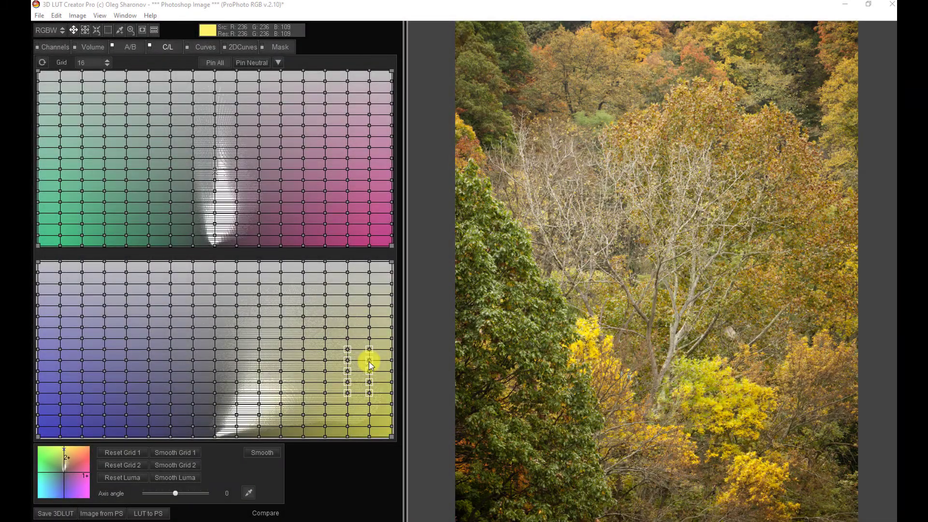
# Clear the selection, pin all grid points, then select the points matching the yellow leaves
pyautogui.click(43, 62)
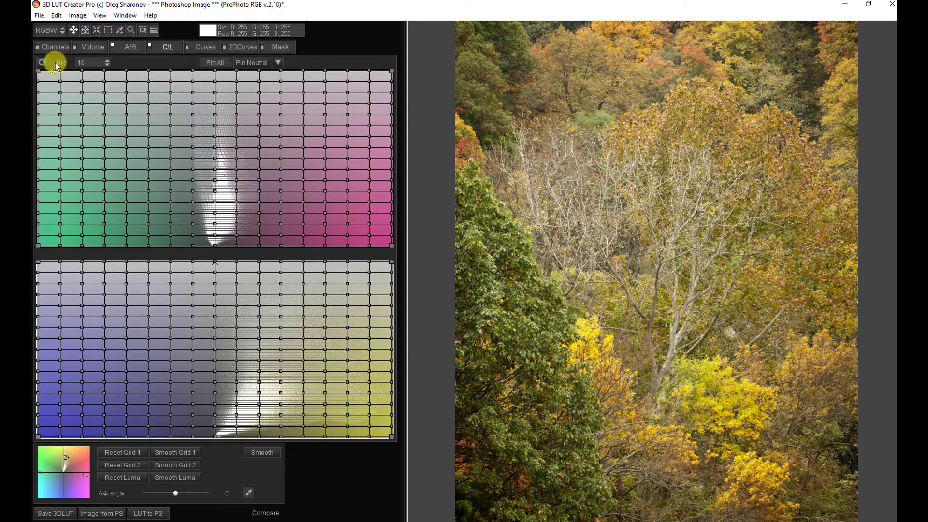
pyautogui.click(215, 64)
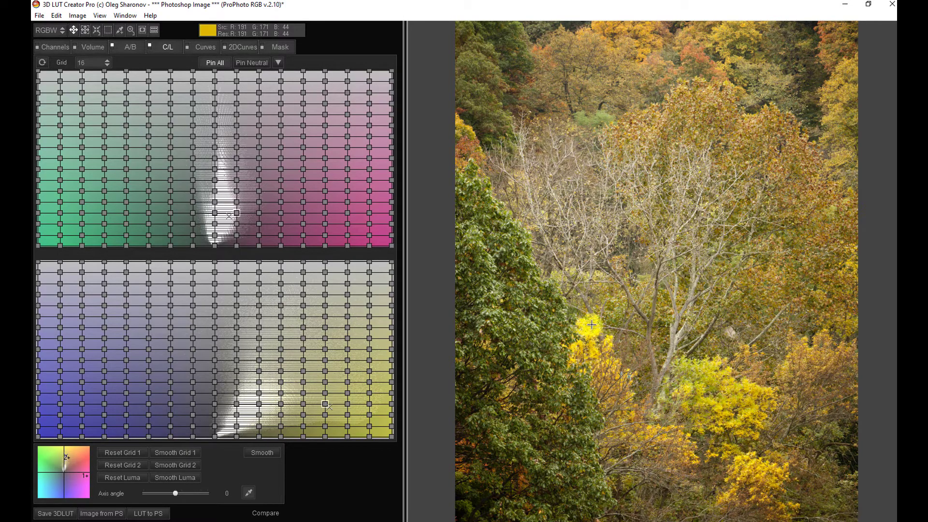
pyautogui.click(108, 31)
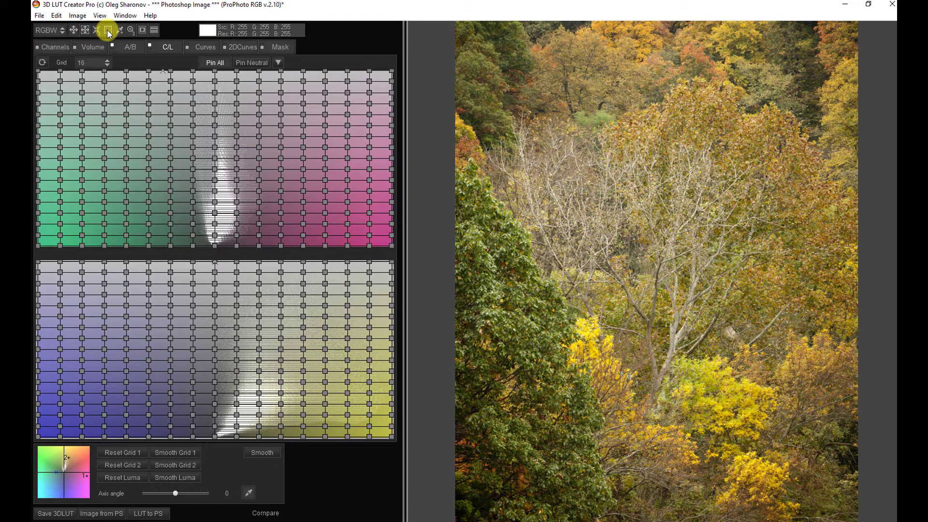
pyautogui.click(593, 335)
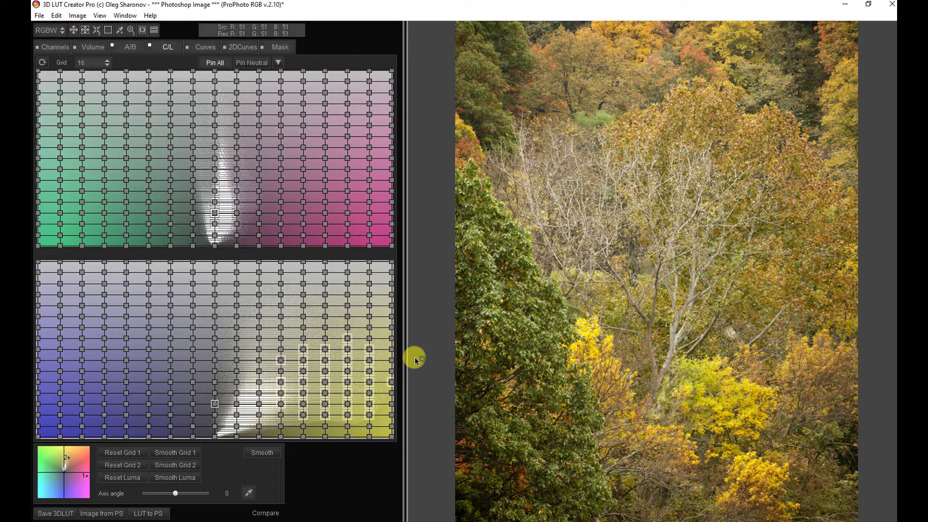
# Nudge the selected yellow-tone points three steps right and three steps down
pyautogui.press('Right')
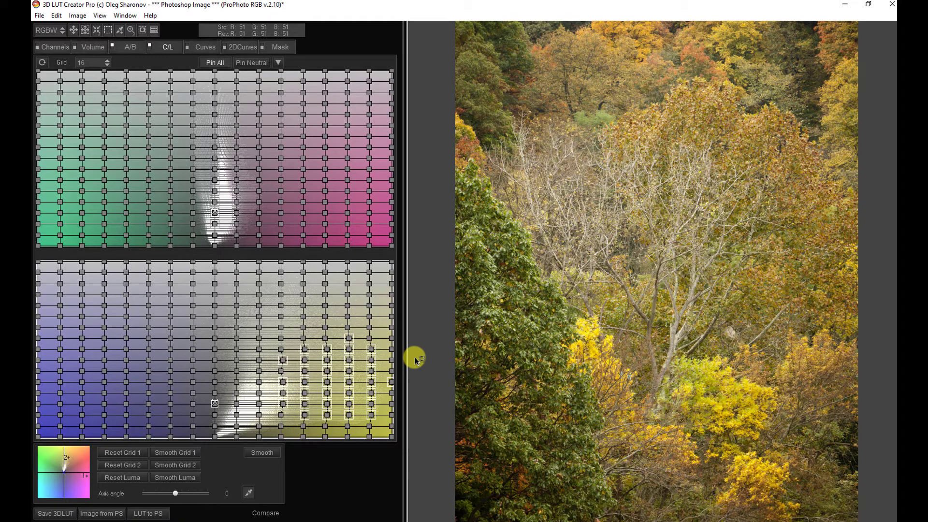
pyautogui.press('Right')
pyautogui.press('Right')
pyautogui.press('Right')
pyautogui.press('Right')
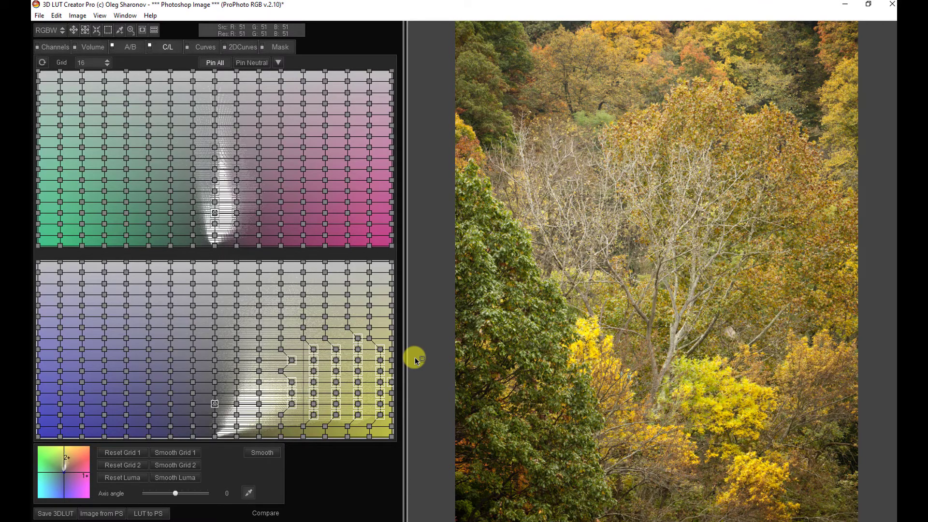
pyautogui.press('Right')
pyautogui.press('Right')
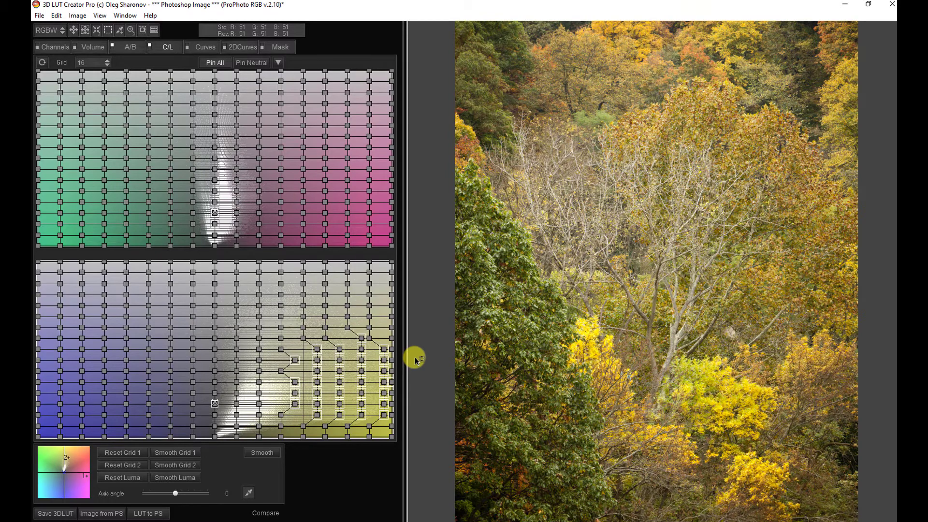
pyautogui.press('Down')
pyautogui.press('Down')
pyautogui.press('Down')
pyautogui.press('Down')
pyautogui.press('Down')
pyautogui.press('Down')
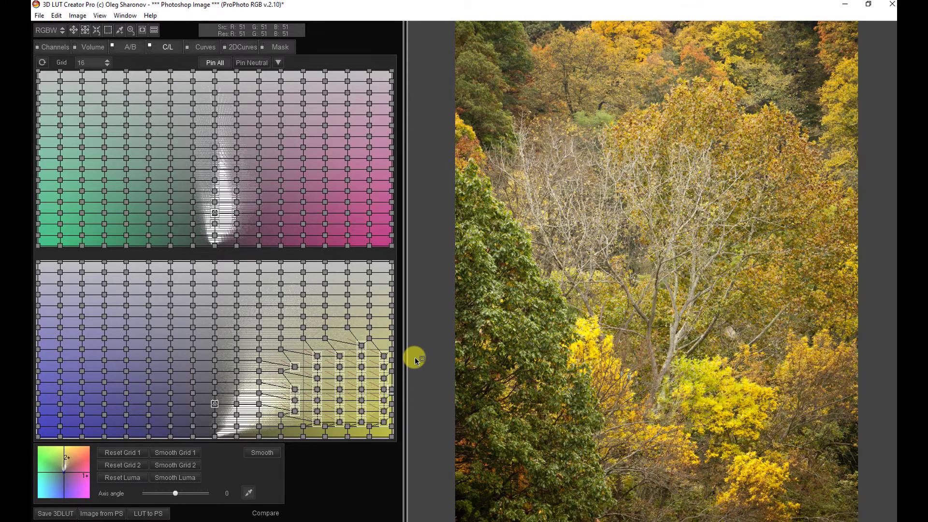
pyautogui.press('Down')
pyautogui.press('Down')
pyautogui.press('Down')
pyautogui.press('Down')
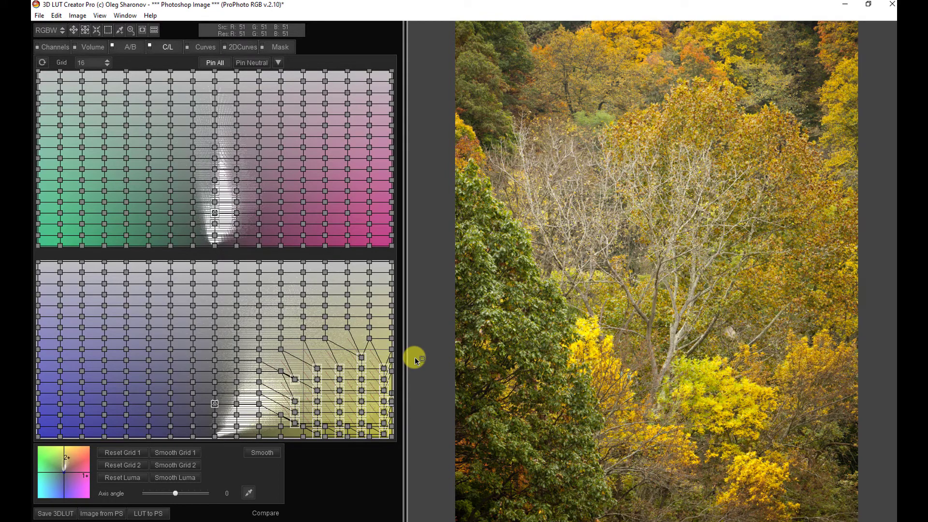
pyautogui.press('Down')
pyautogui.press('Down')
pyautogui.press('Down')
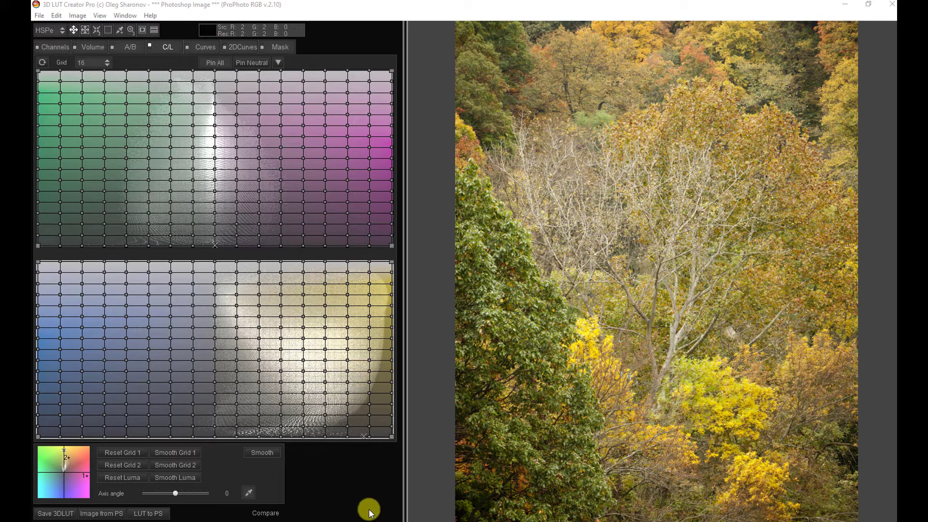
# Bring the sand dune document forward in Photoshop, then return to 3D LUT Creator
pyautogui.click(396, 521)
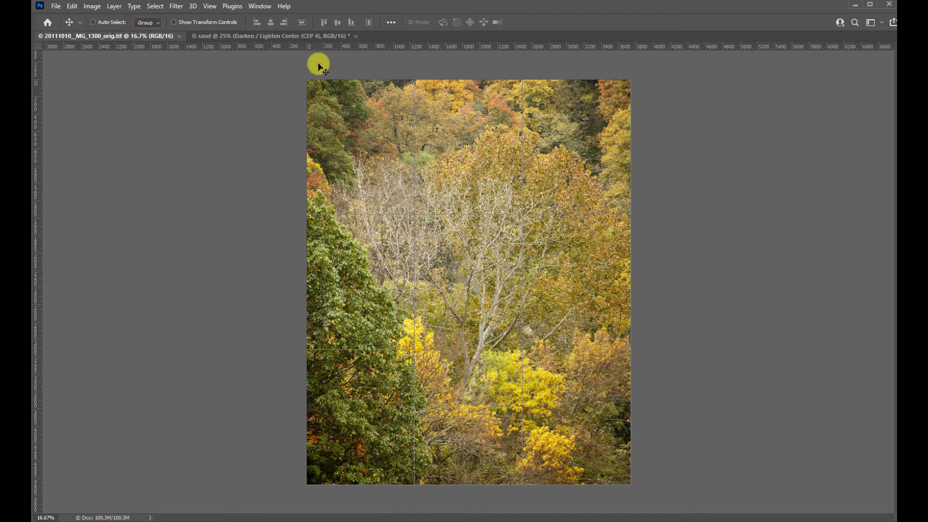
pyautogui.click(249, 37)
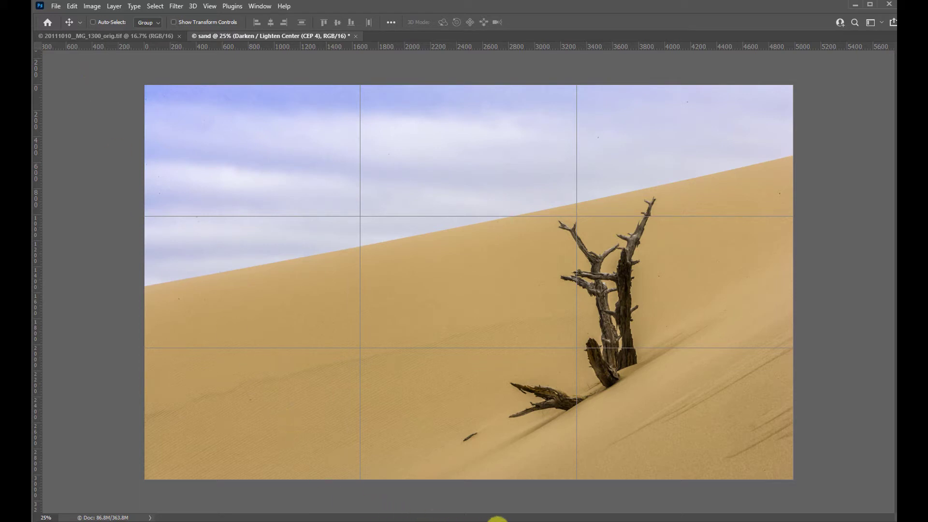
pyautogui.moveTo(497, 520)
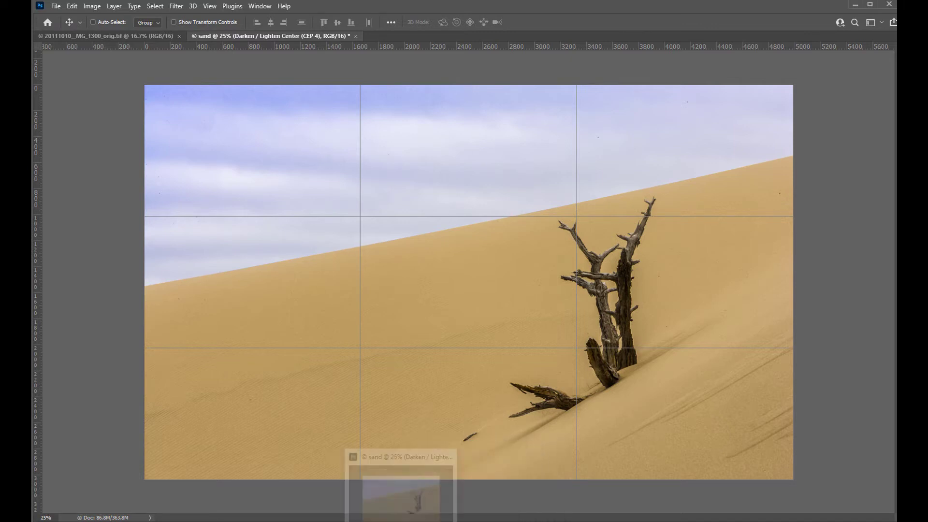
pyautogui.click(497, 514)
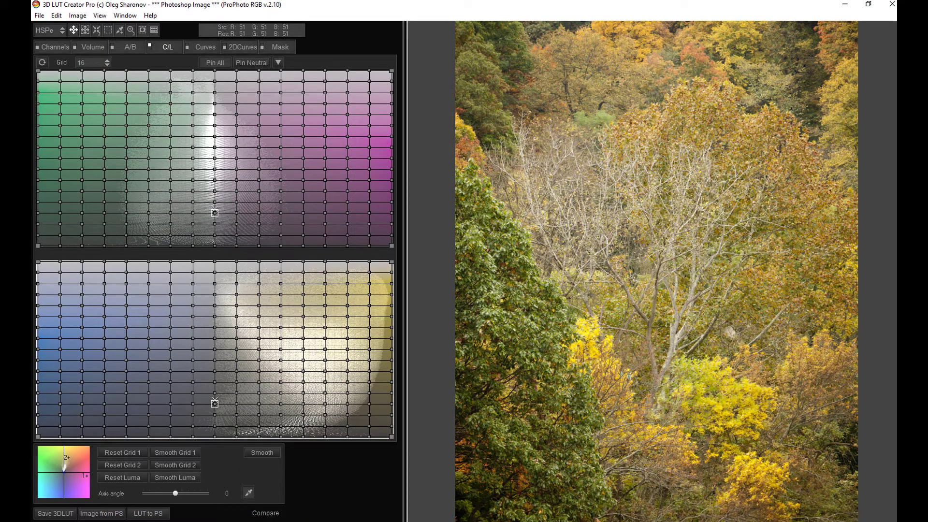
# Start a new blank LUT and load the sand dune photo from Photoshop
pyautogui.hotkey('ctrl', 'n')
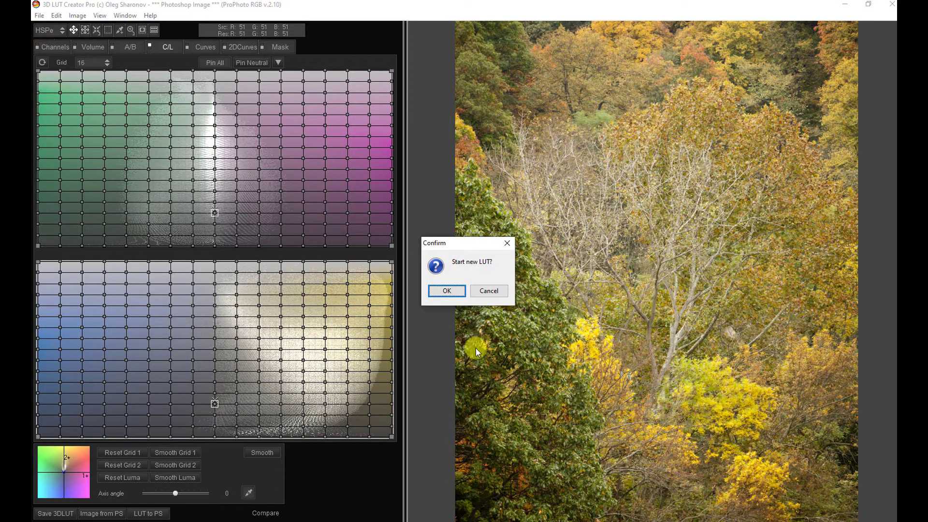
pyautogui.click(447, 291)
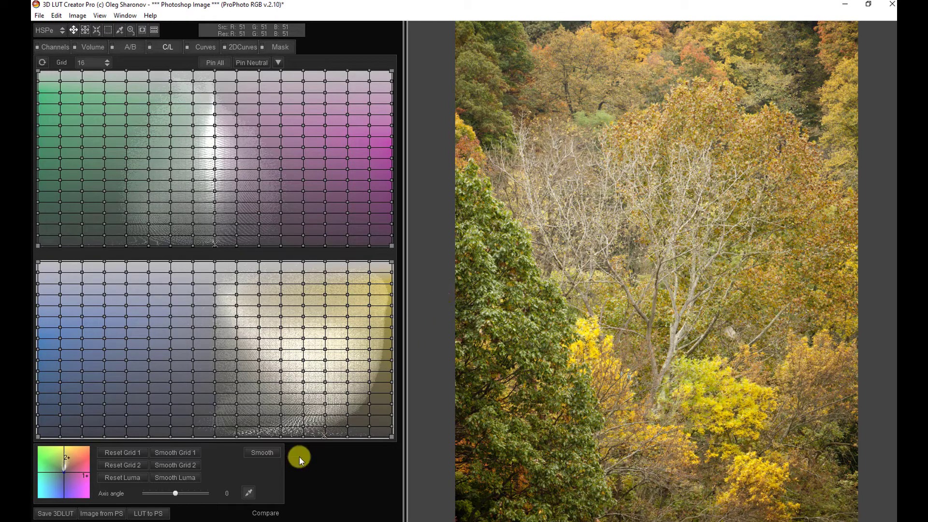
pyautogui.click(156, 516)
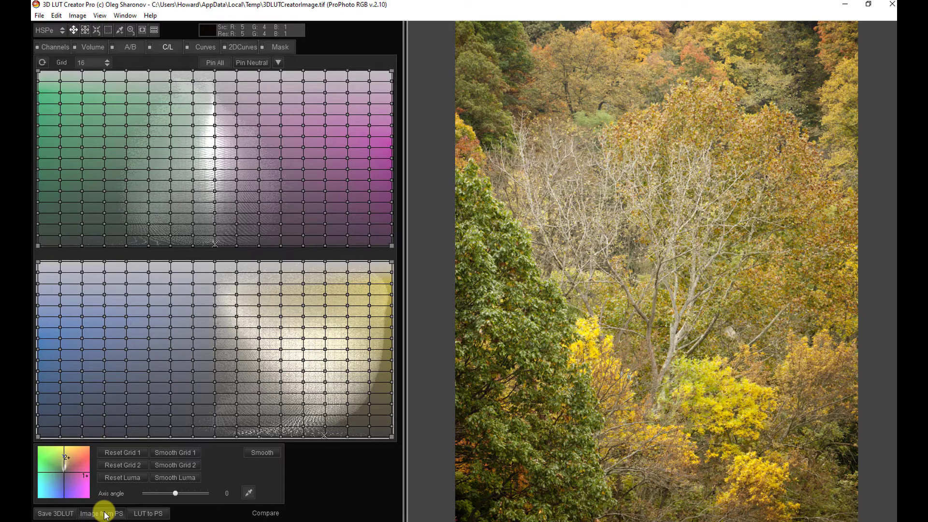
pyautogui.click(105, 514)
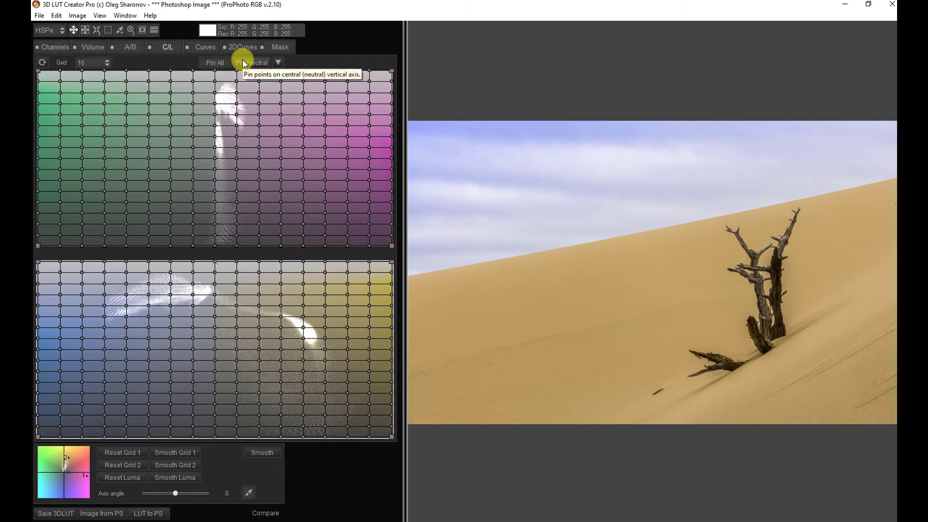
# Pin the neutral grey axis, sample the sky, and select the sky-colour points in the lower grid
pyautogui.click(242, 61)
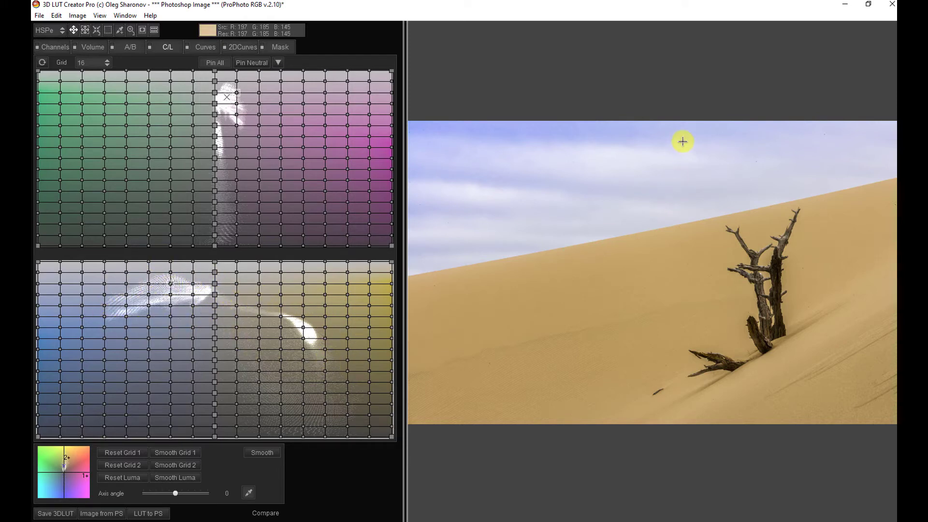
pyautogui.click(528, 132)
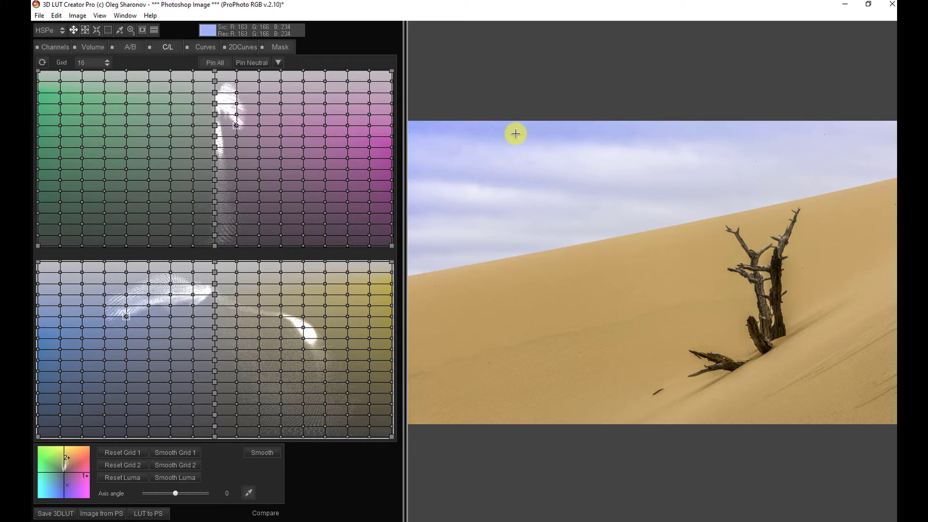
pyautogui.click(535, 132)
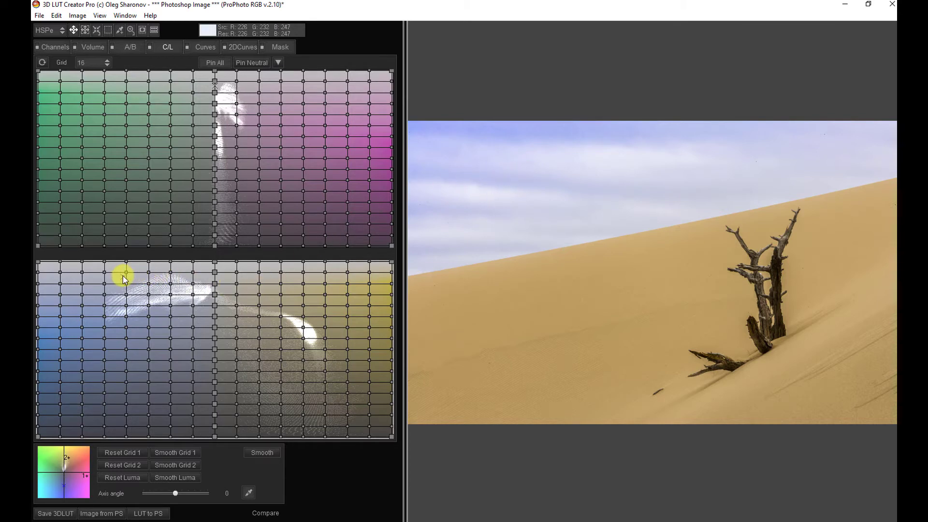
pyautogui.moveTo(123, 275); pyautogui.dragTo(181, 321)
pyautogui.moveTo(122, 280); pyautogui.dragTo(179, 321)
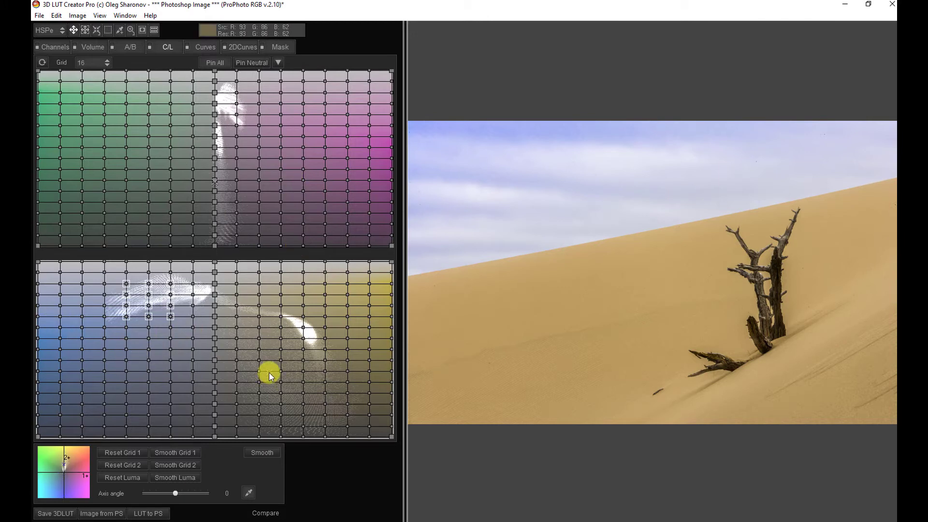
# Move the sky points two steps left and two down, then one step back right
pyautogui.press('Left')
pyautogui.press('Left')
pyautogui.press('Left')
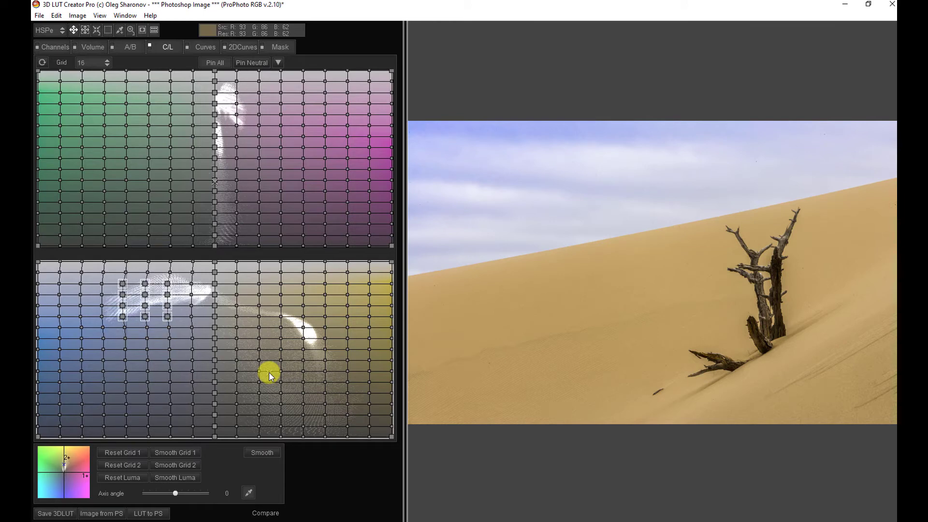
pyautogui.press('Left')
pyautogui.press('Left')
pyautogui.press('Left')
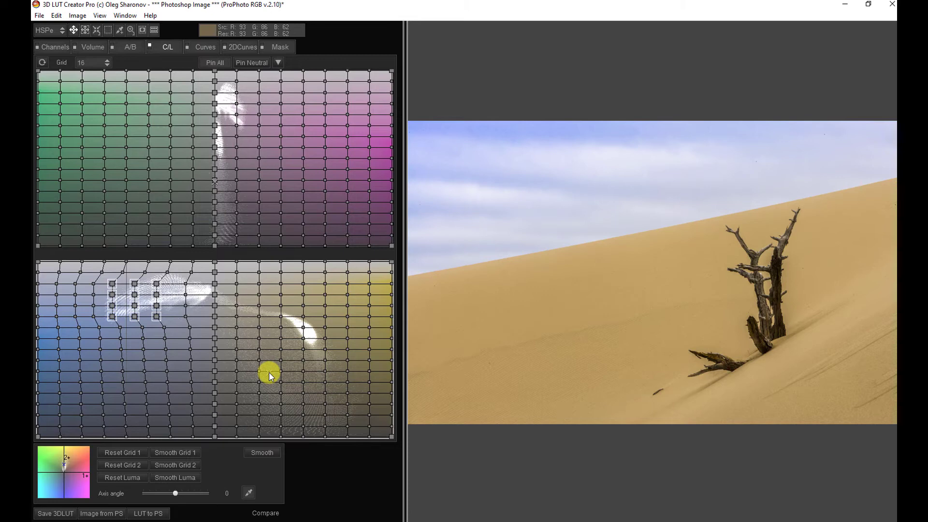
pyautogui.press('Down')
pyautogui.press('Down')
pyautogui.press('Down')
pyautogui.press('Down')
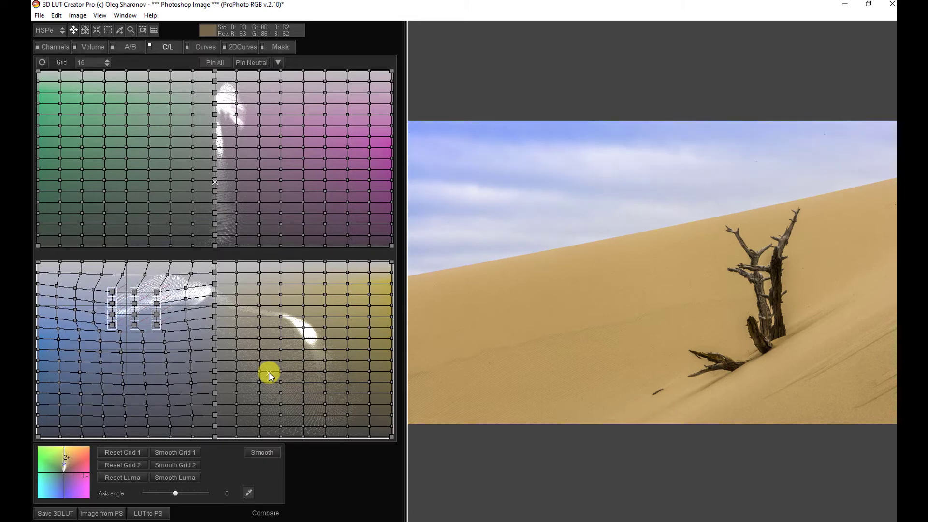
pyautogui.press('Down')
pyautogui.press('Down')
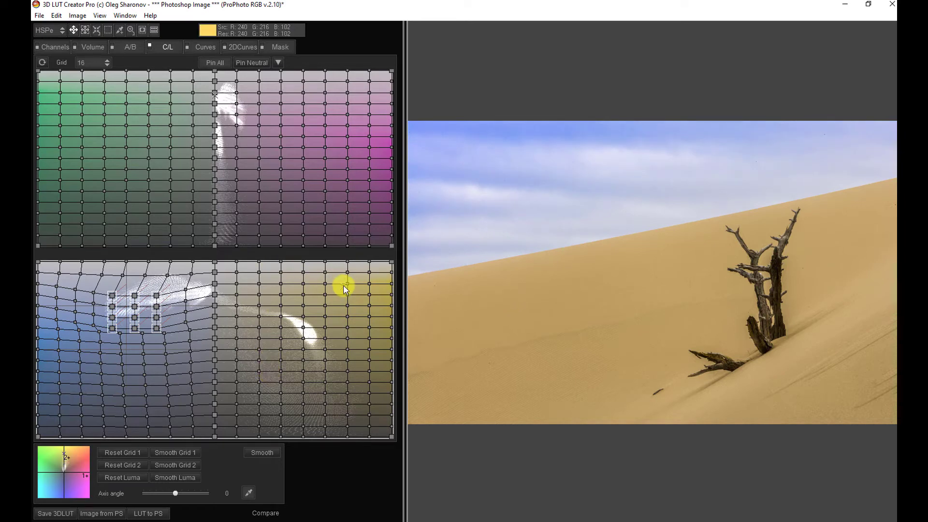
pyautogui.press('Right')
pyautogui.press('Right')
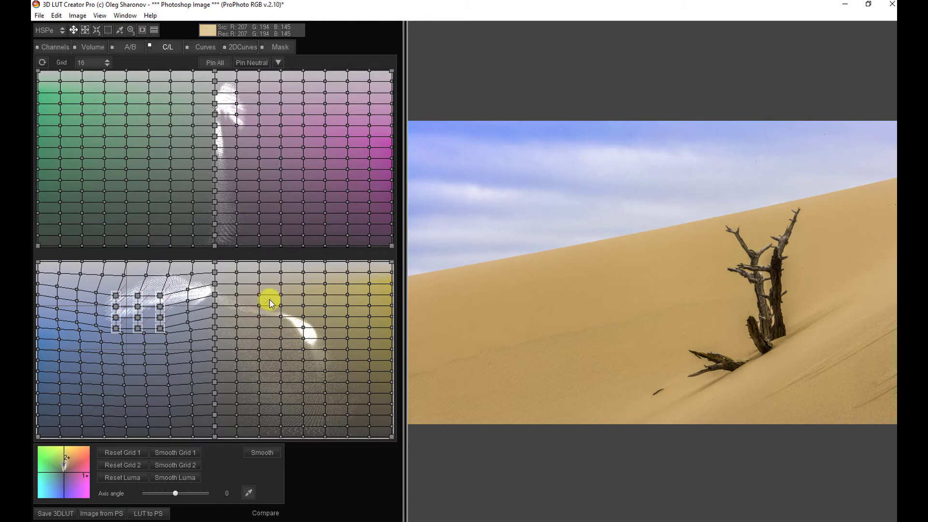
# Select the sand-colour points in the lower grid and nudge them one step up and one right
pyautogui.moveTo(272, 300); pyautogui.dragTo(332, 322)
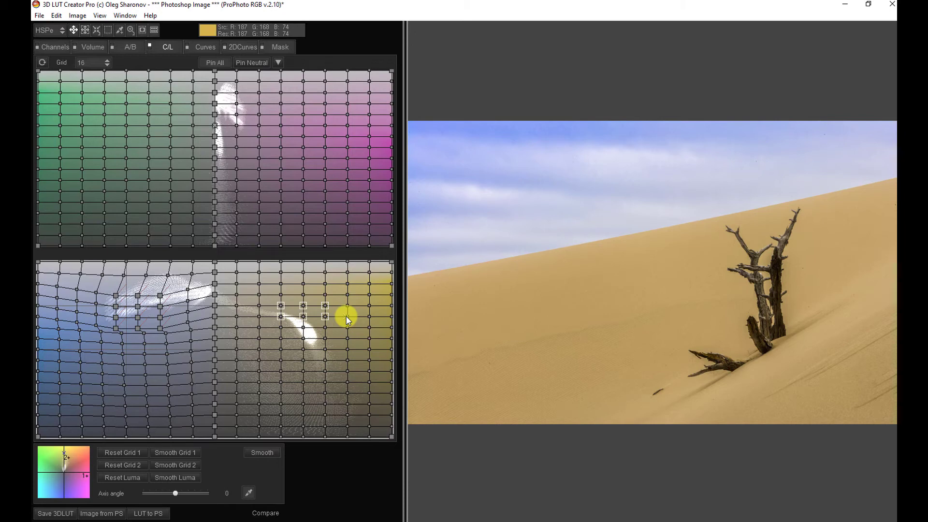
pyautogui.press('Up')
pyautogui.press('Up')
pyautogui.press('Up')
pyautogui.press('Up')
pyautogui.press('Up')
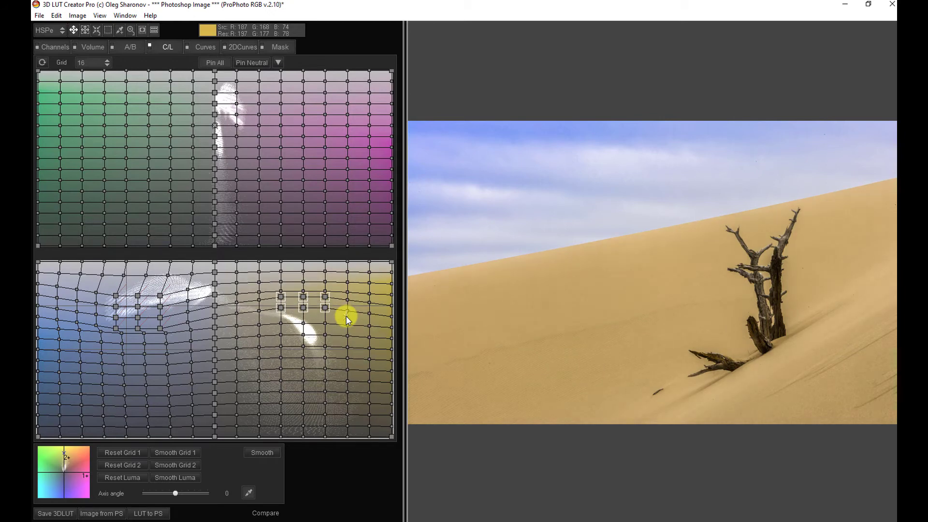
pyautogui.press('Right')
pyautogui.press('Right')
pyautogui.press('Right')
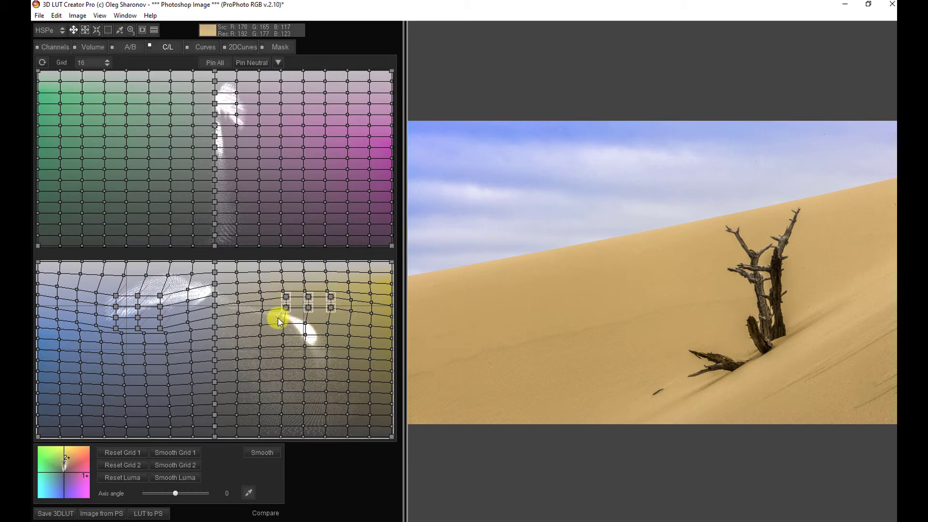
# Select a 3x3 block of sand-tone points and move it one step down and three right
pyautogui.moveTo(278, 318); pyautogui.dragTo(336, 347)
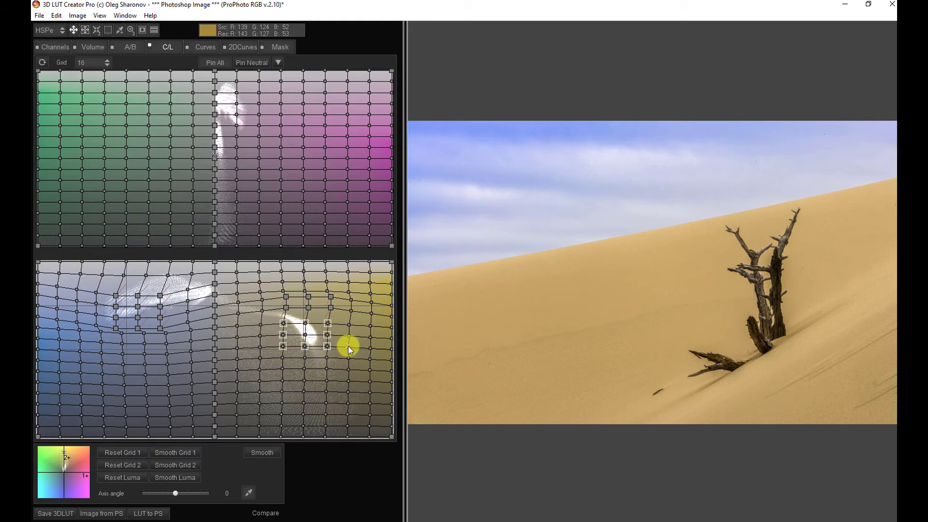
pyautogui.press('Down')
pyautogui.press('Down')
pyautogui.press('Down')
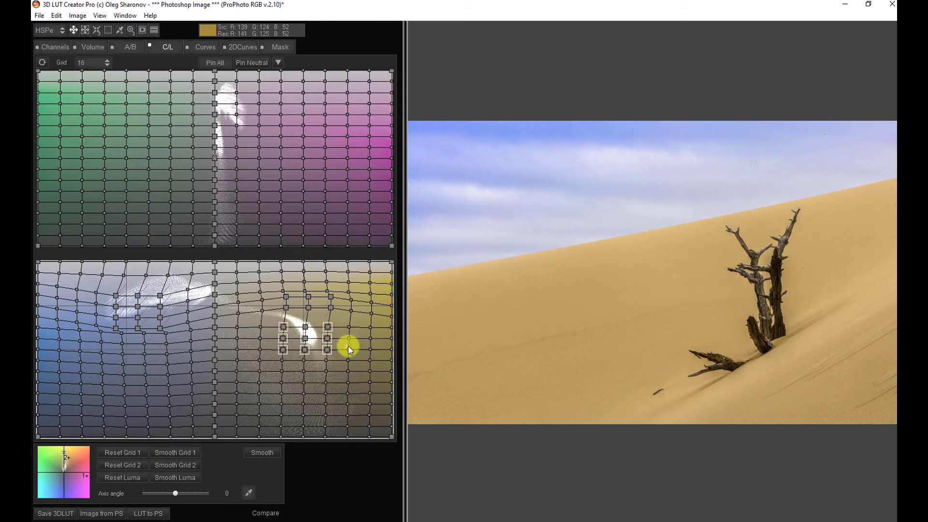
pyautogui.press('Right')
pyautogui.press('Right')
pyautogui.press('Right')
pyautogui.press('Right')
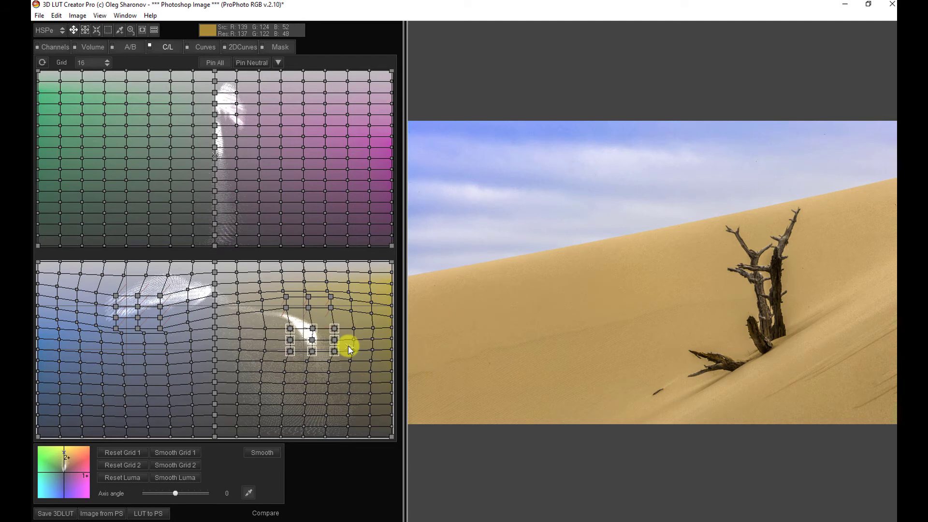
pyautogui.press('Right')
pyautogui.press('Right')
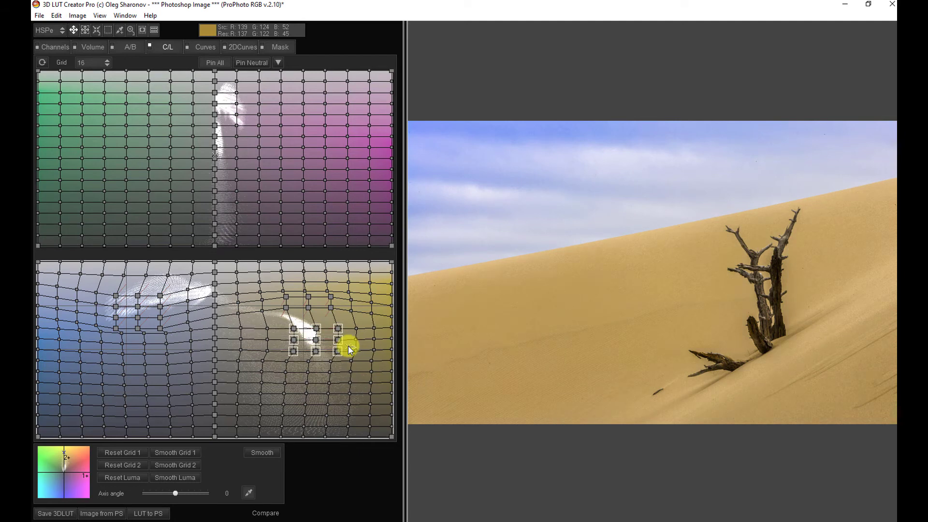
pyautogui.press('Right')
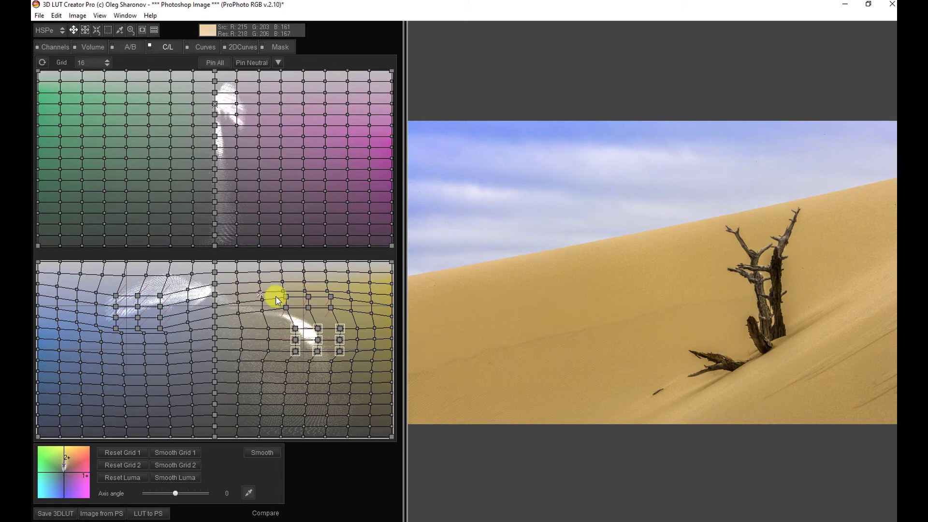
# Select the six upper sand-tone points and raise them one step
pyautogui.moveTo(279, 294); pyautogui.dragTo(338, 315)
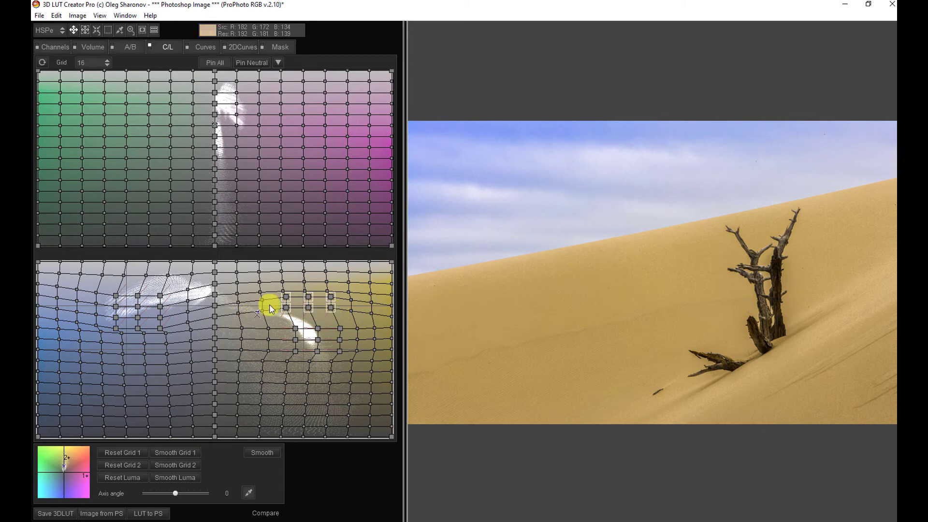
pyautogui.moveTo(276, 285); pyautogui.dragTo(340, 312)
pyautogui.moveTo(276, 286); pyautogui.dragTo(343, 314)
pyautogui.press('Up')
pyautogui.press('Up')
pyautogui.press('Up')
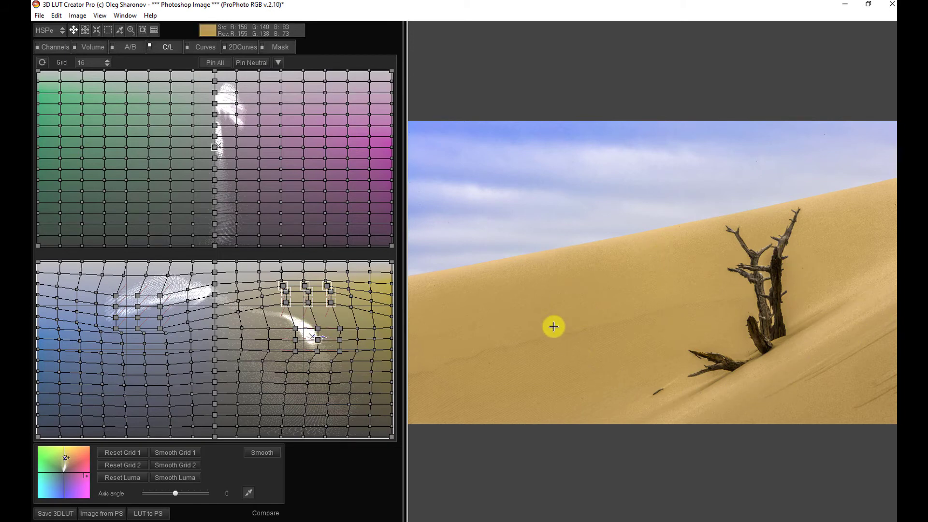
pyautogui.click(149, 44)
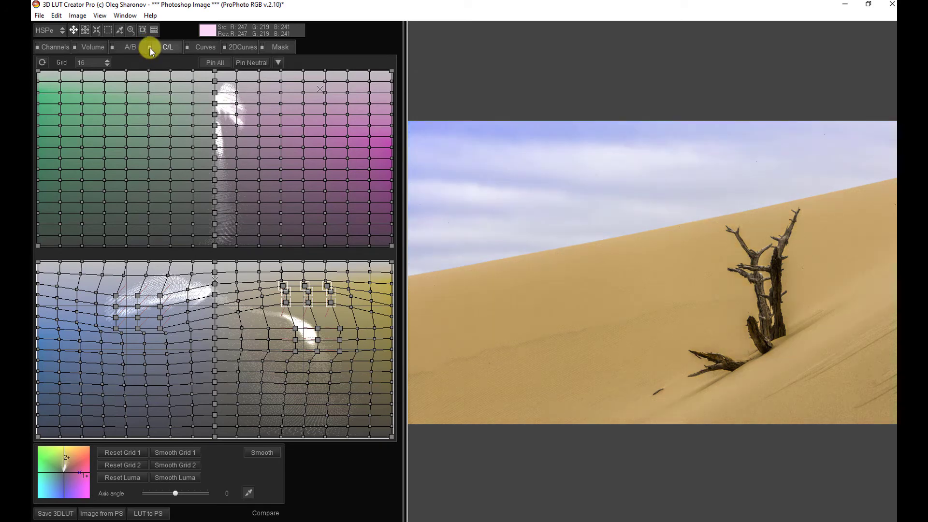
pyautogui.click(150, 46)
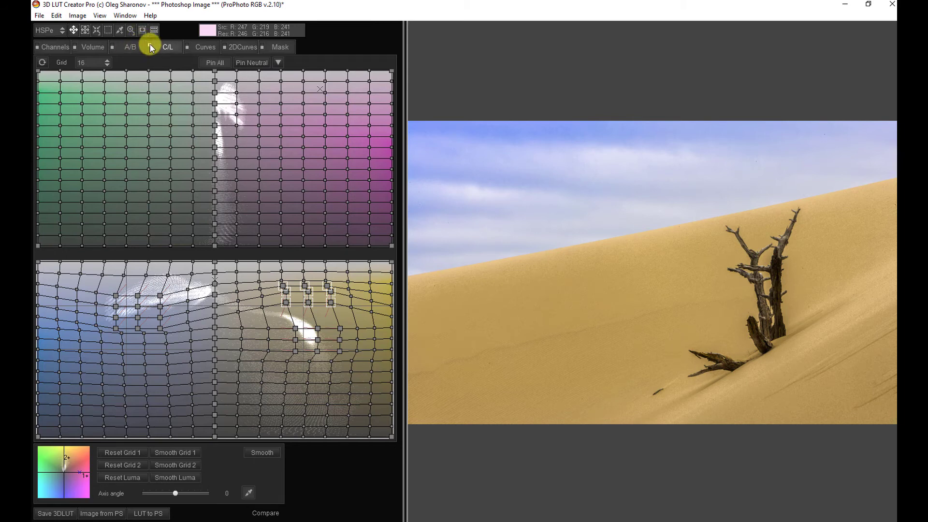
pyautogui.click(150, 47)
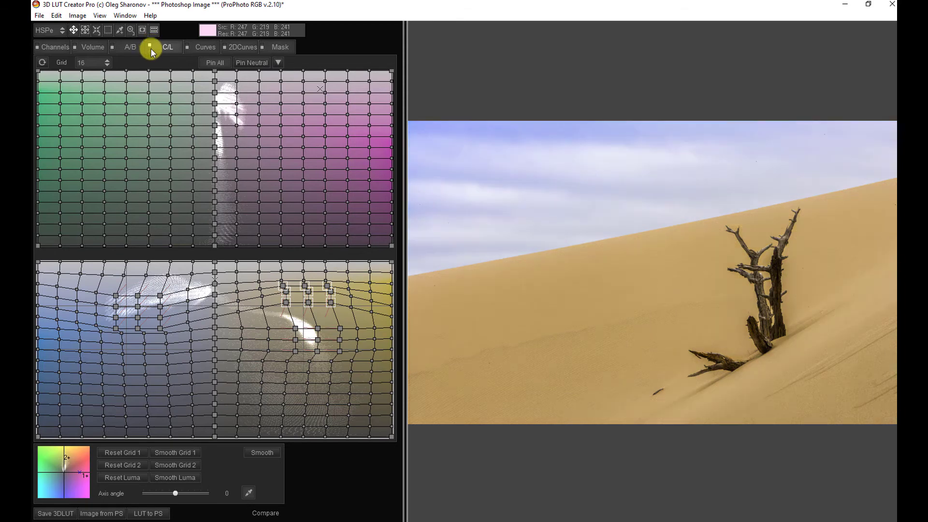
pyautogui.click(150, 46)
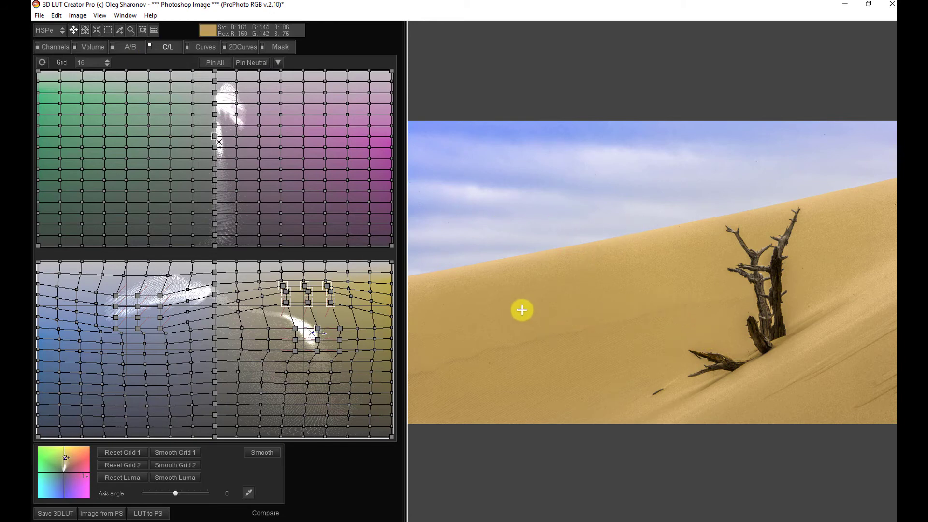
# In the A/B hue wheel, shift the yellow sand hue from 45.0 toward orange at 41.2
pyautogui.click(131, 47)
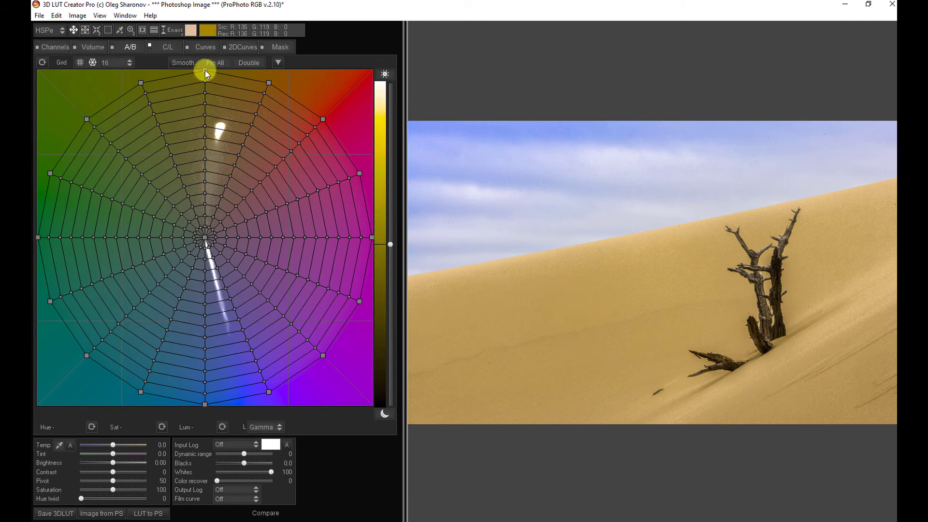
pyautogui.moveTo(205, 70)
pyautogui.mouseDown()
pyautogui.moveTo(246, 86)
pyautogui.moveTo(189, 79)
pyautogui.moveTo(219, 83)
pyautogui.moveTo(221, 64)
pyautogui.moveTo(217, 72)
pyautogui.mouseUp()
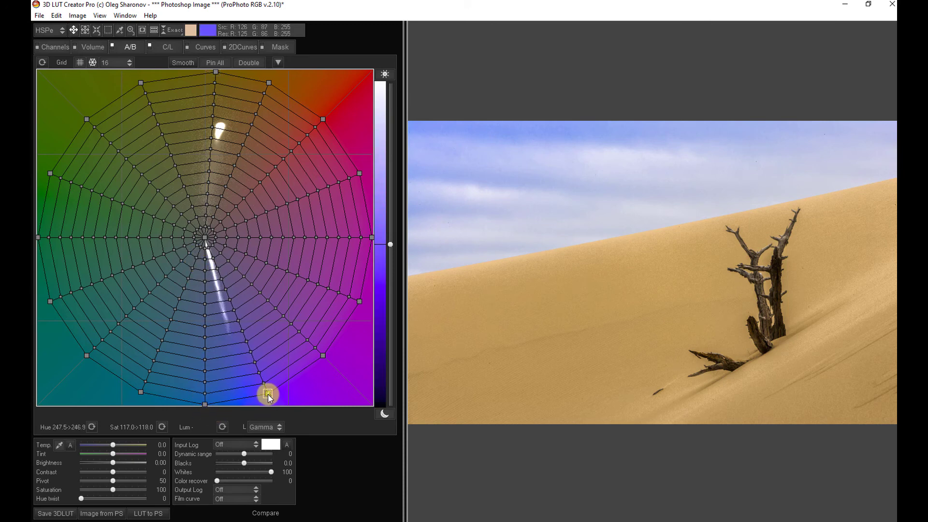
# Drag the blue sky point toward cyan, changing its hue from 247.5 to 238.7
pyautogui.moveTo(269, 397); pyautogui.dragTo(244, 397)
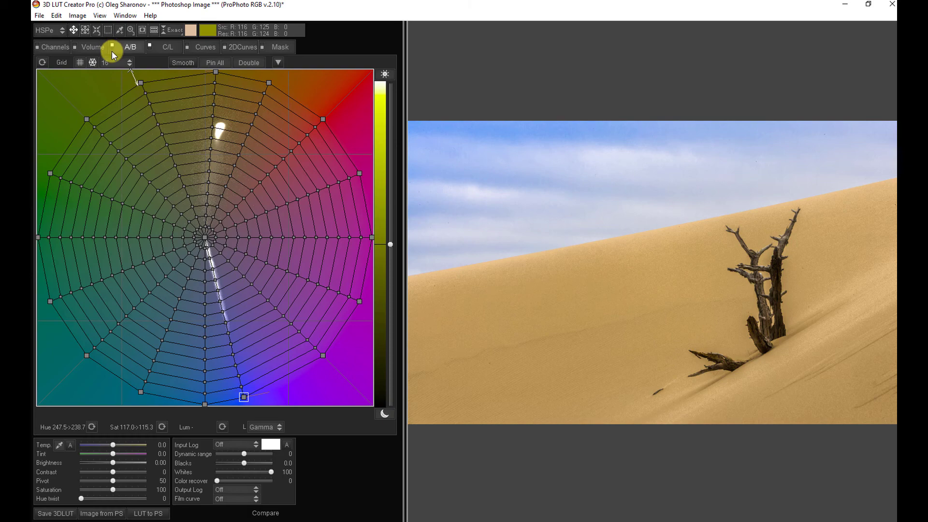
# Send the LUT to Photoshop as a 3DLutCreator Color Lookup layer and switch to the Camtasia workspace
pyautogui.click(153, 513)
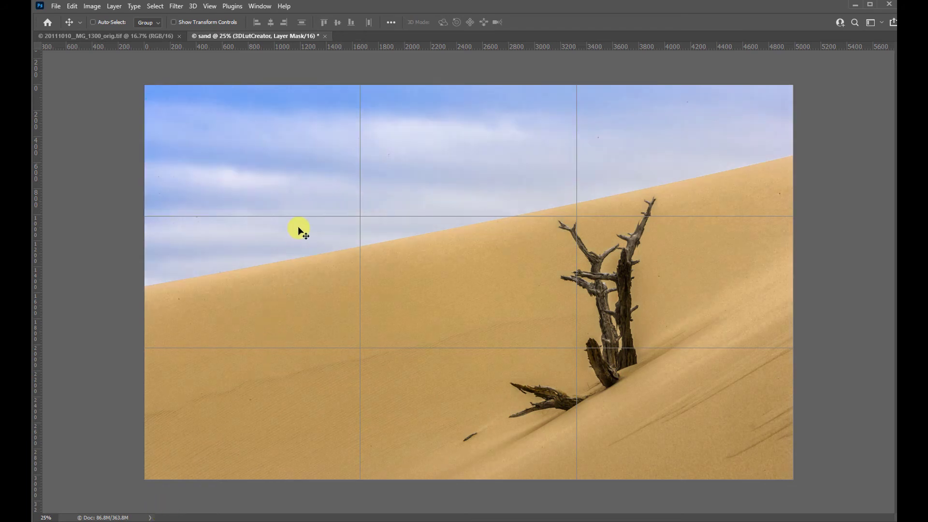
pyautogui.click(880, 23)
pyautogui.click(851, 28)
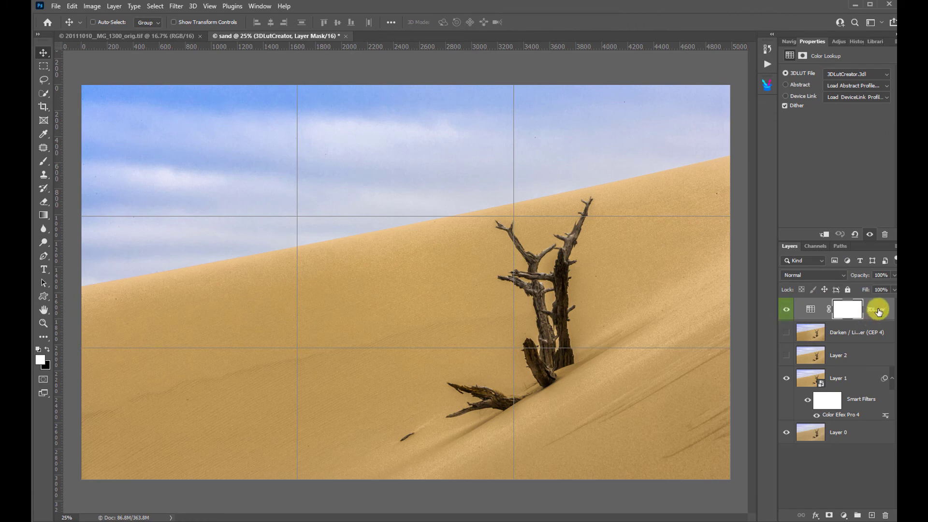
# Lower the 3DLutCreator layer to 71% opacity, toggling it off and on to compare
pyautogui.click(786, 312)
pyautogui.click(786, 311)
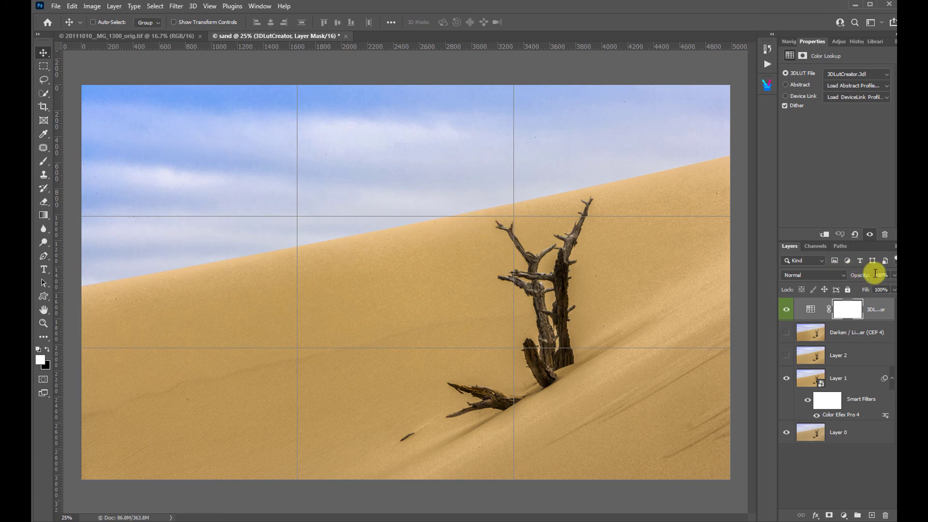
pyautogui.moveTo(863, 277); pyautogui.dragTo(847, 282)
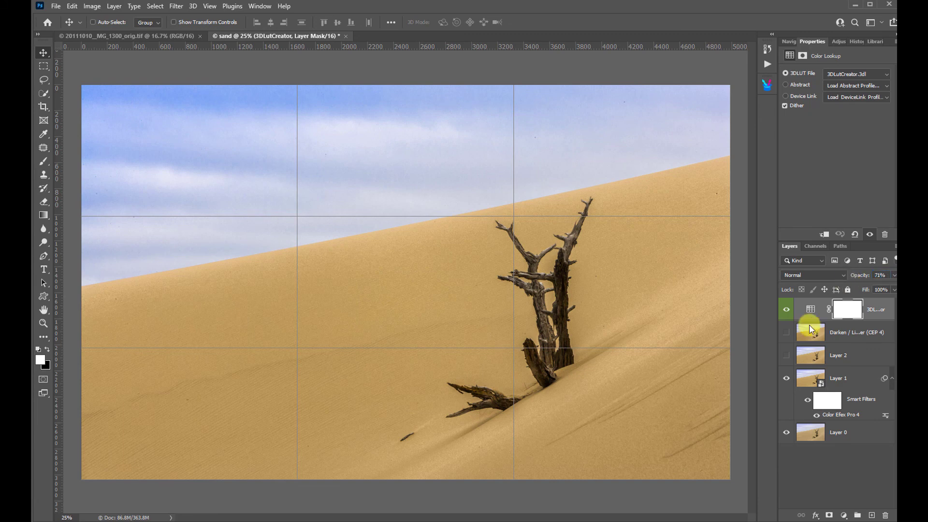
pyautogui.click(788, 310)
pyautogui.click(787, 310)
pyautogui.click(788, 311)
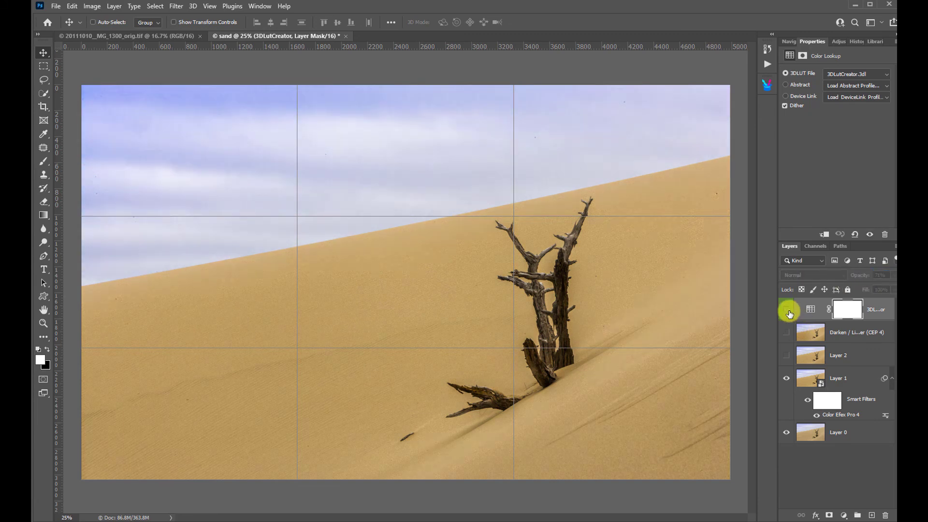
pyautogui.click(787, 311)
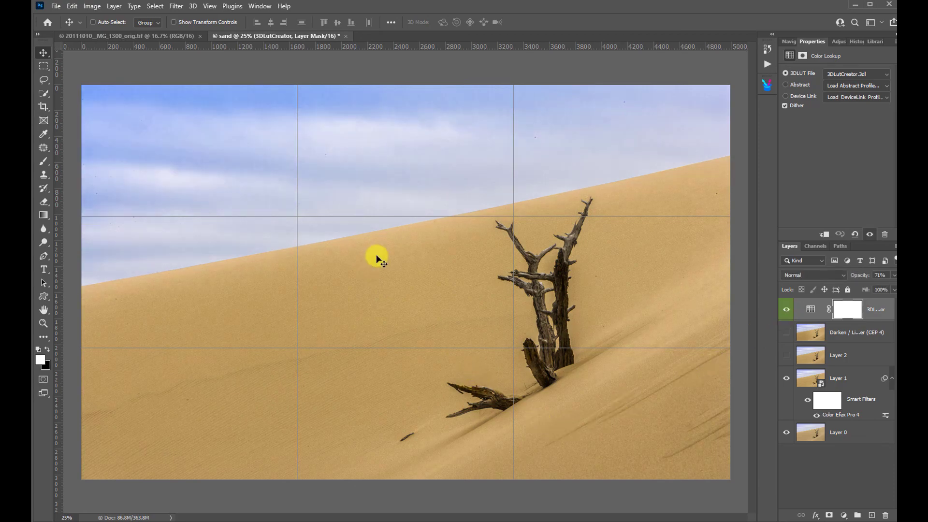